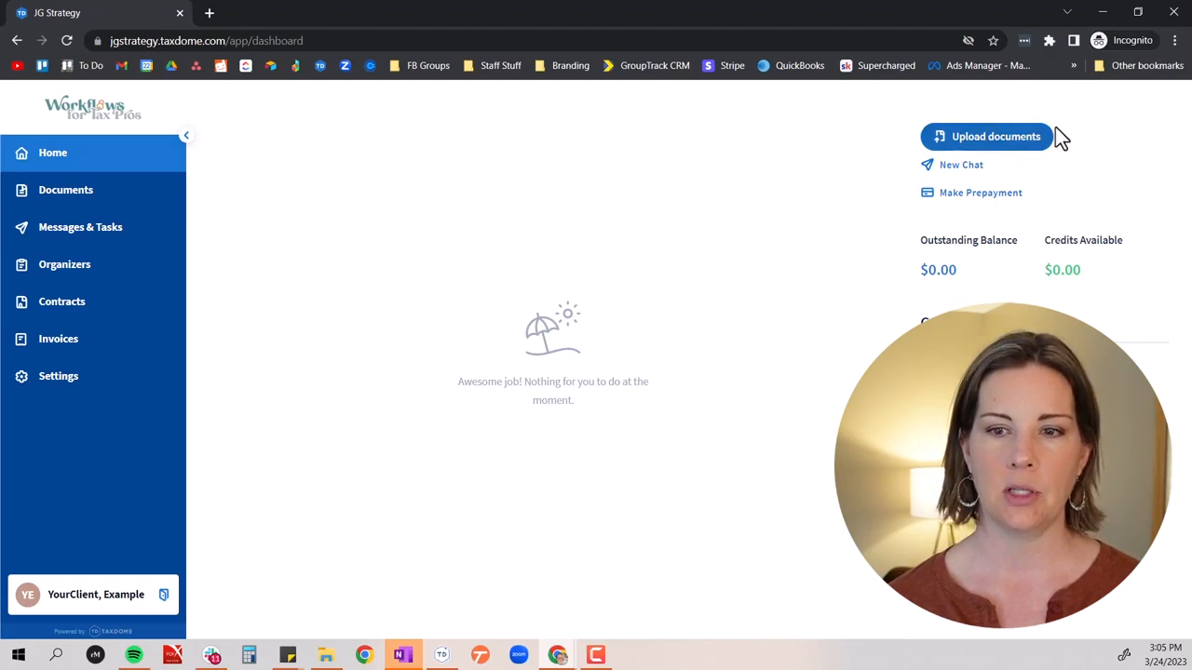
Upload 1098-t-example, form-1098-example and w2_form_employee_4up_m from the Example Stuff folder through the client portal and save them
left_click(1027, 147)
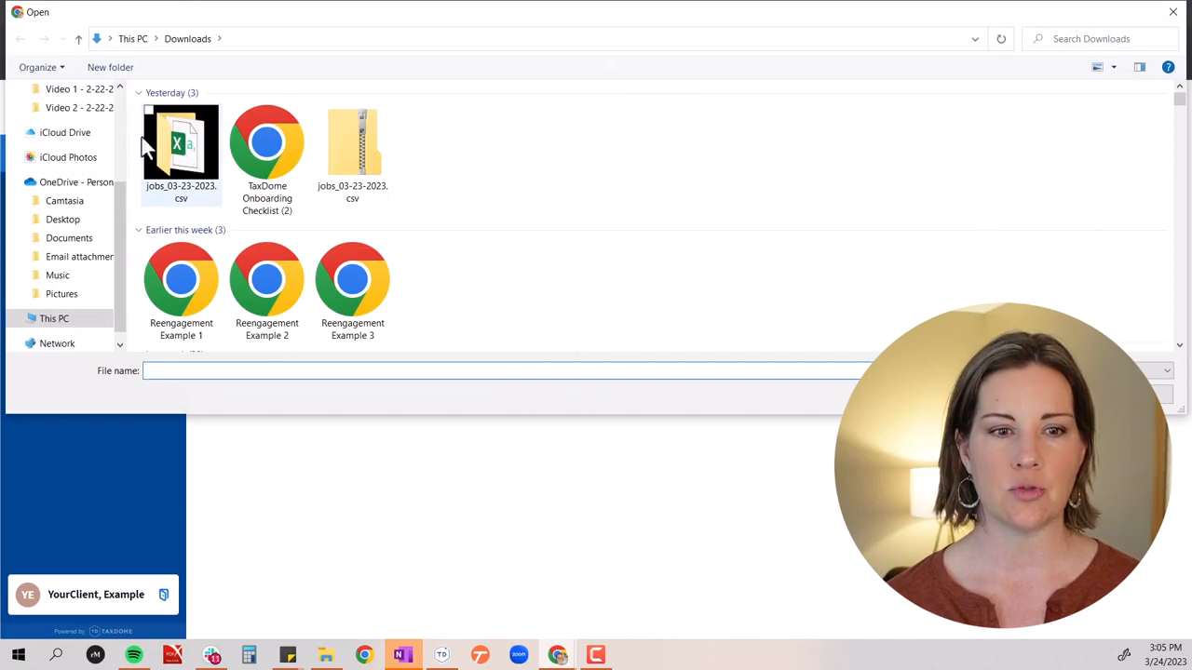
scroll(124, 127, "up", 3)
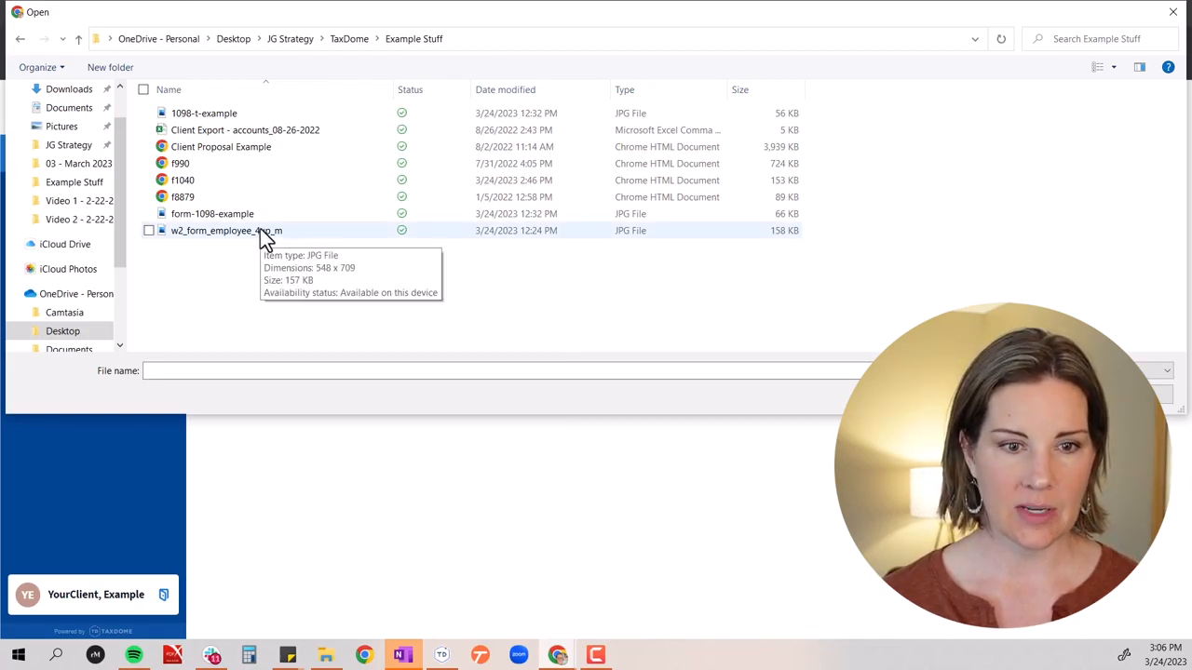
left_click(280, 113)
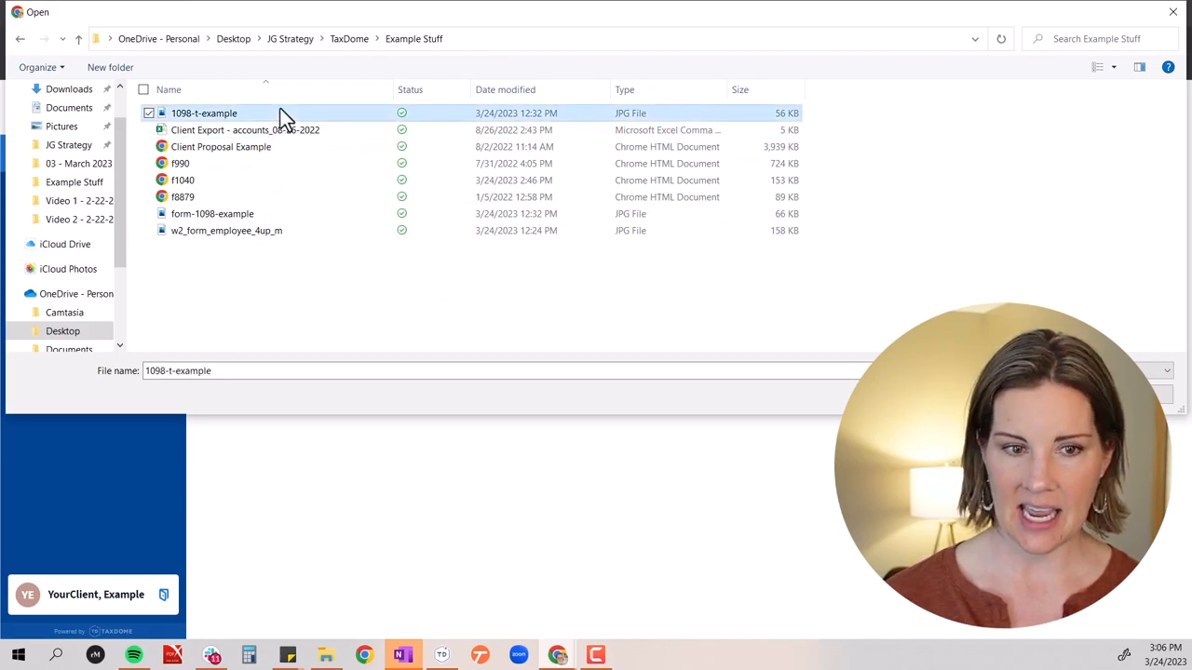
left_click(258, 232, "ctrl")
left_click(251, 216, "ctrl")
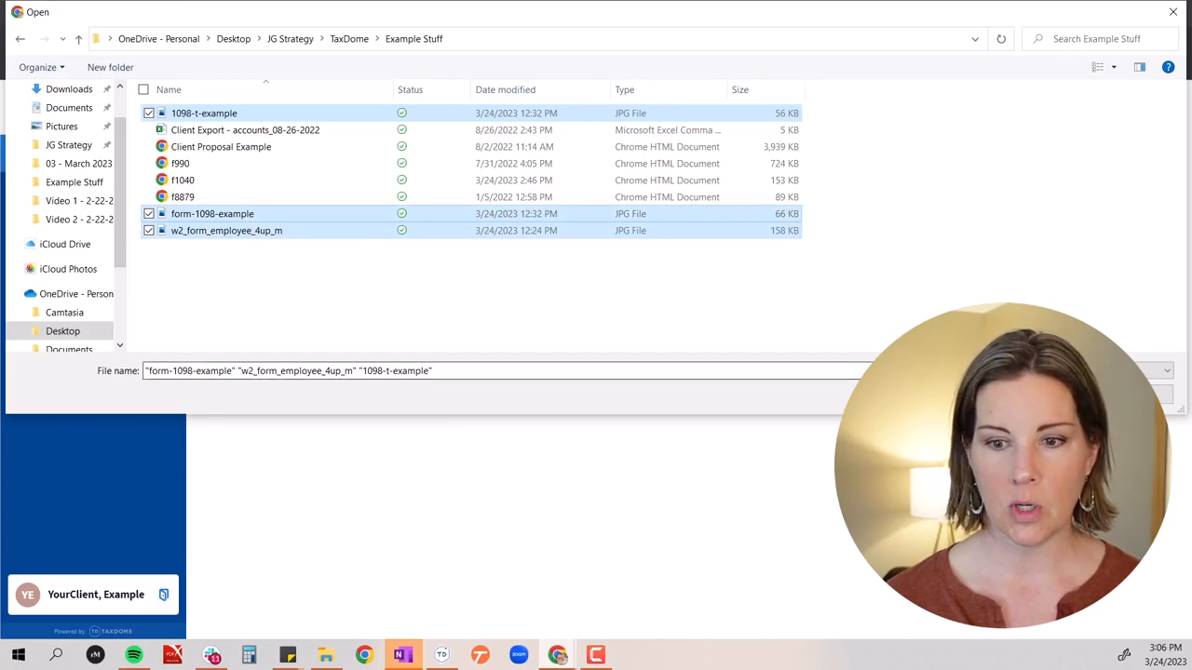
left_click(1064, 394)
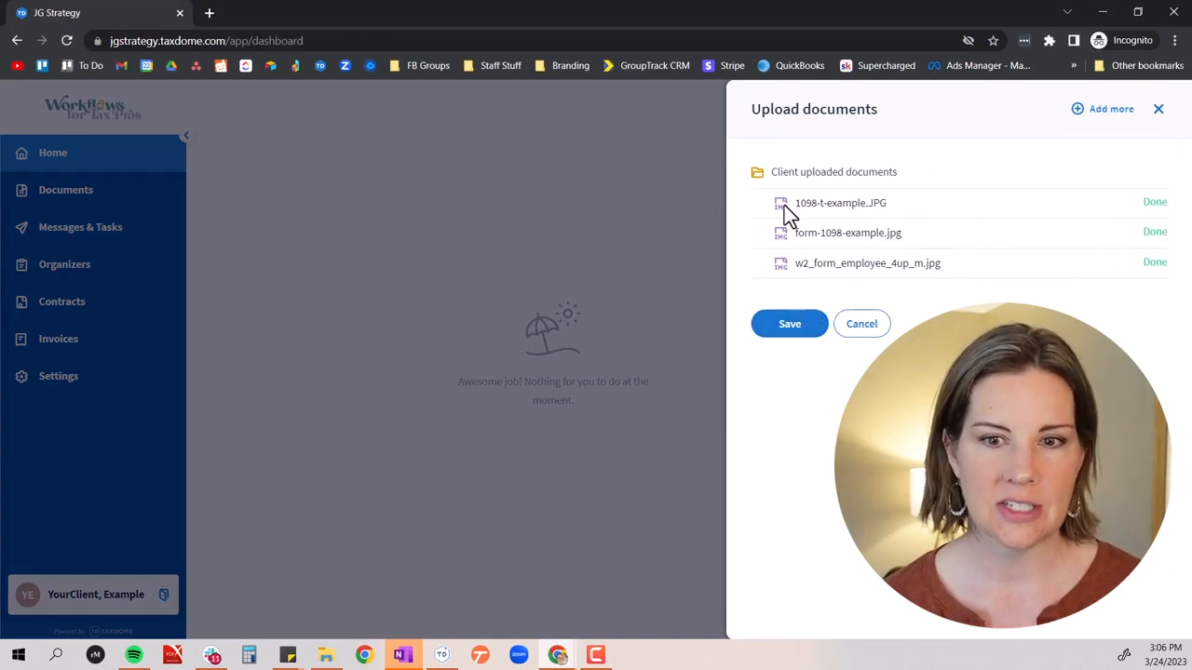
left_click(790, 326)
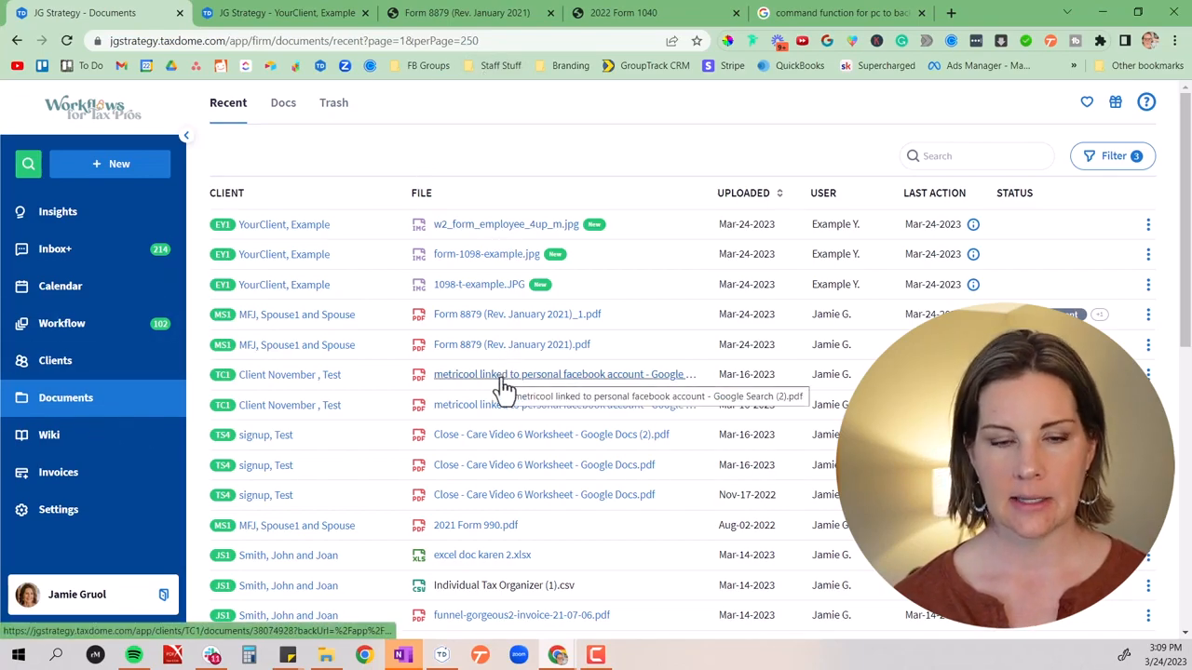
Review the new uploads on the firm side and in the example client's Client uploaded documents folder
left_click(476, 289)
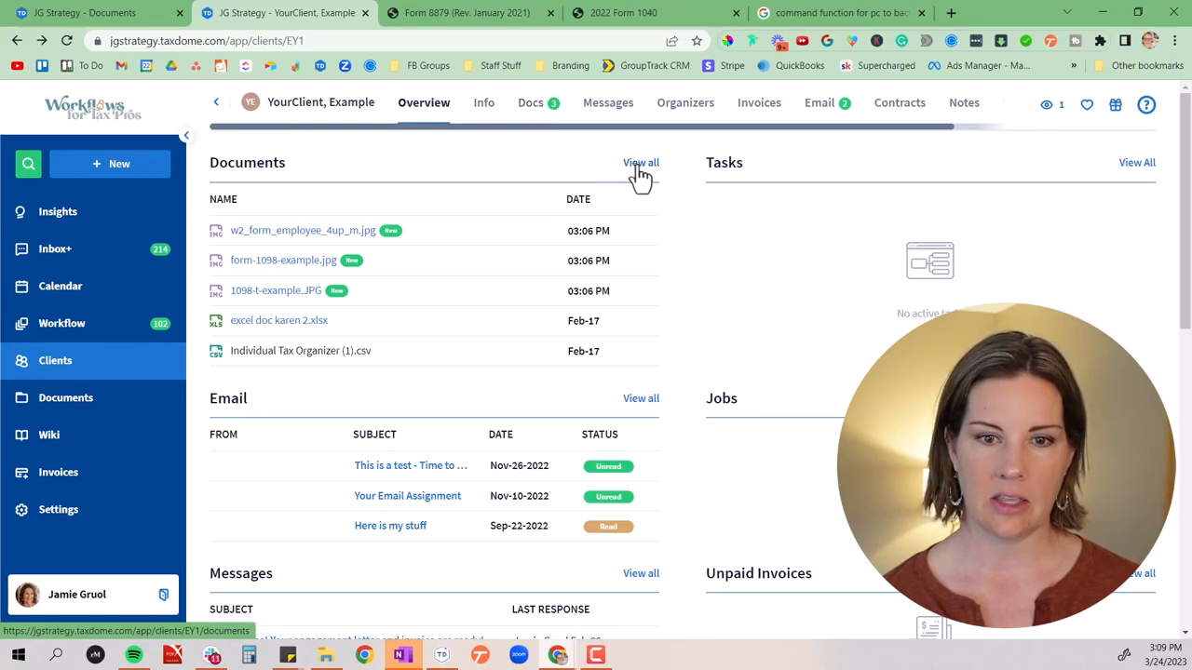
left_click(534, 109)
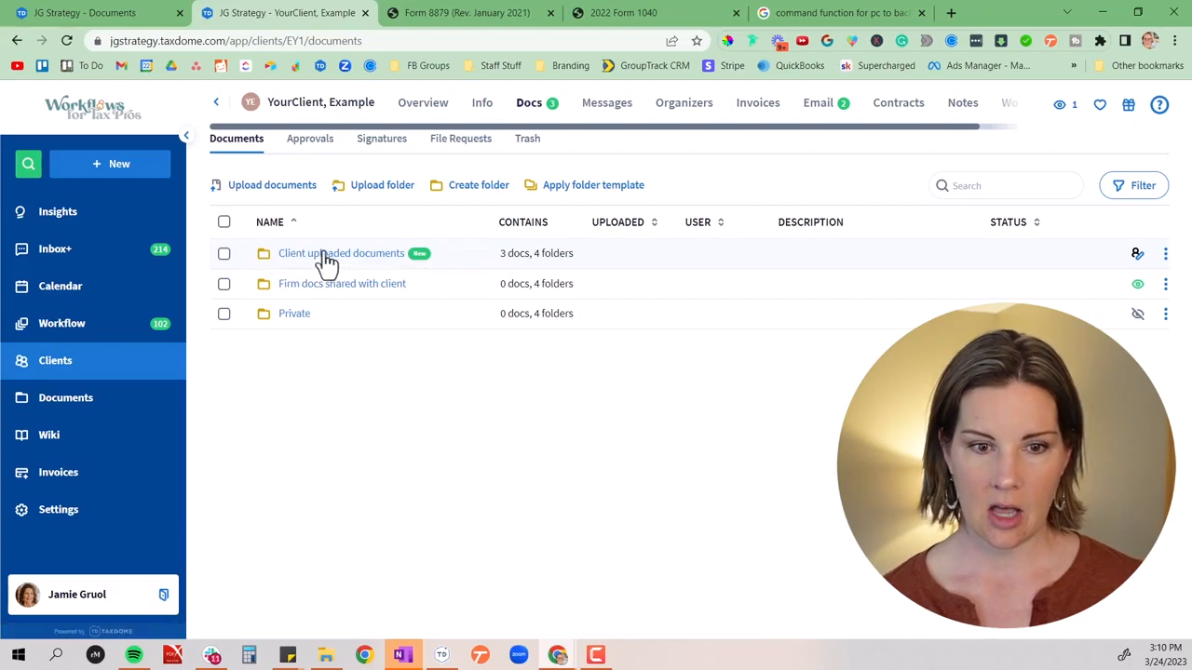
left_click(369, 261)
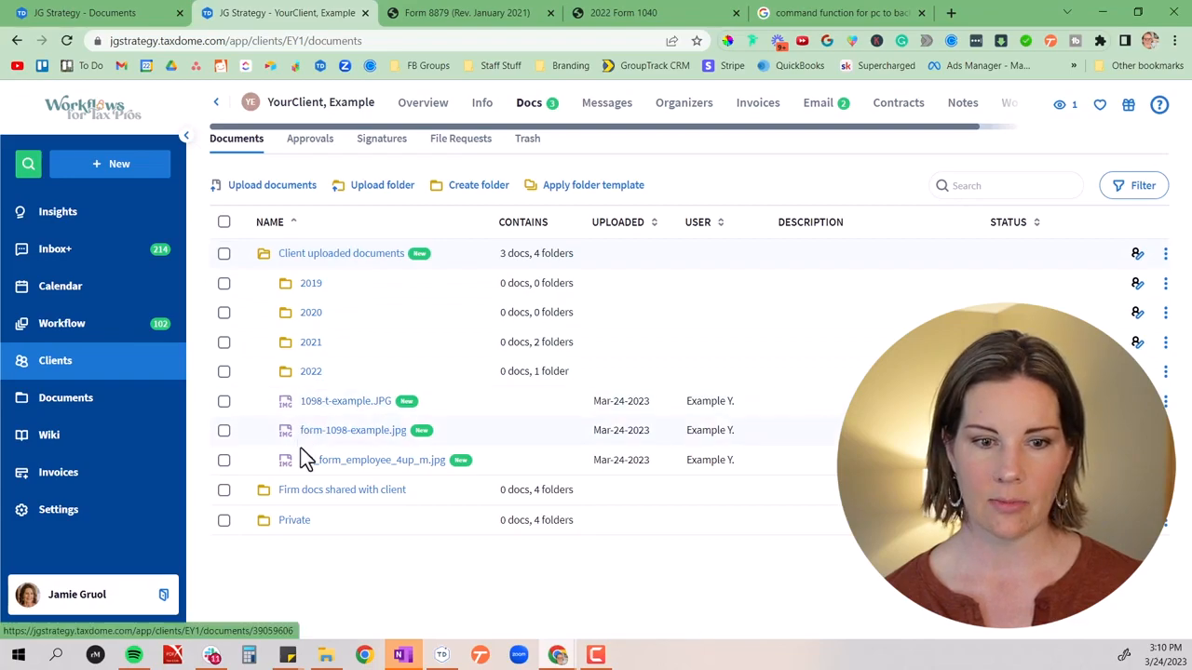
left_click(224, 402)
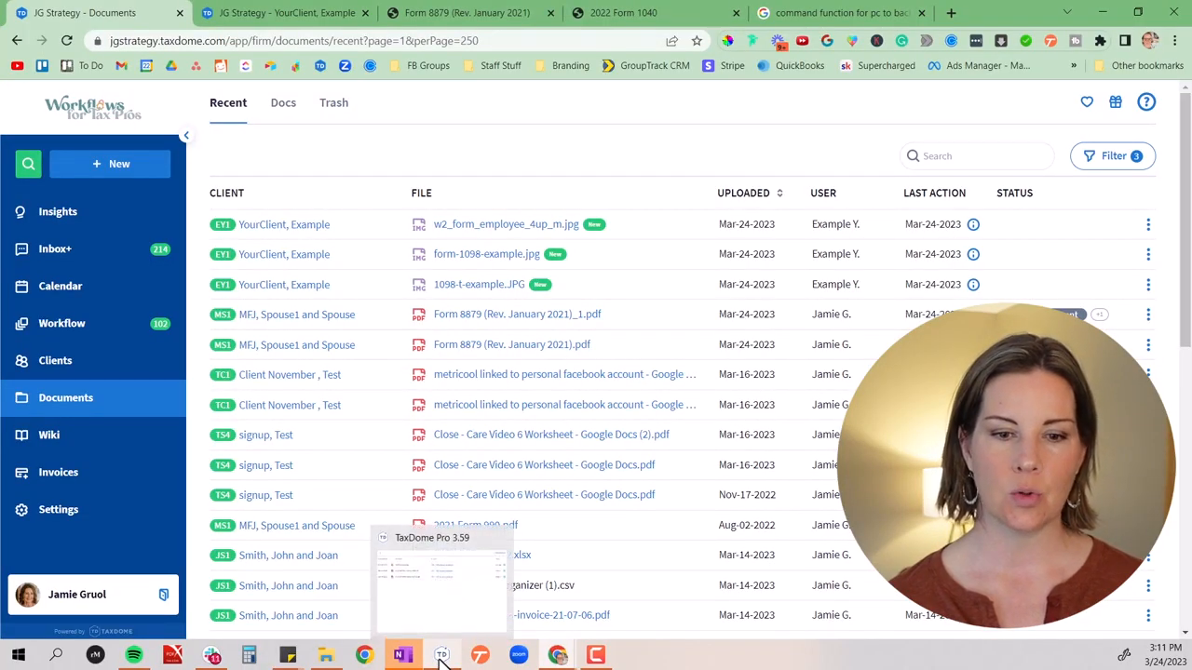
Switch to File Explorer and open the example client's Client uploaded documents folder on the TaxDome (Z:) drive
mouse_move(213, 659)
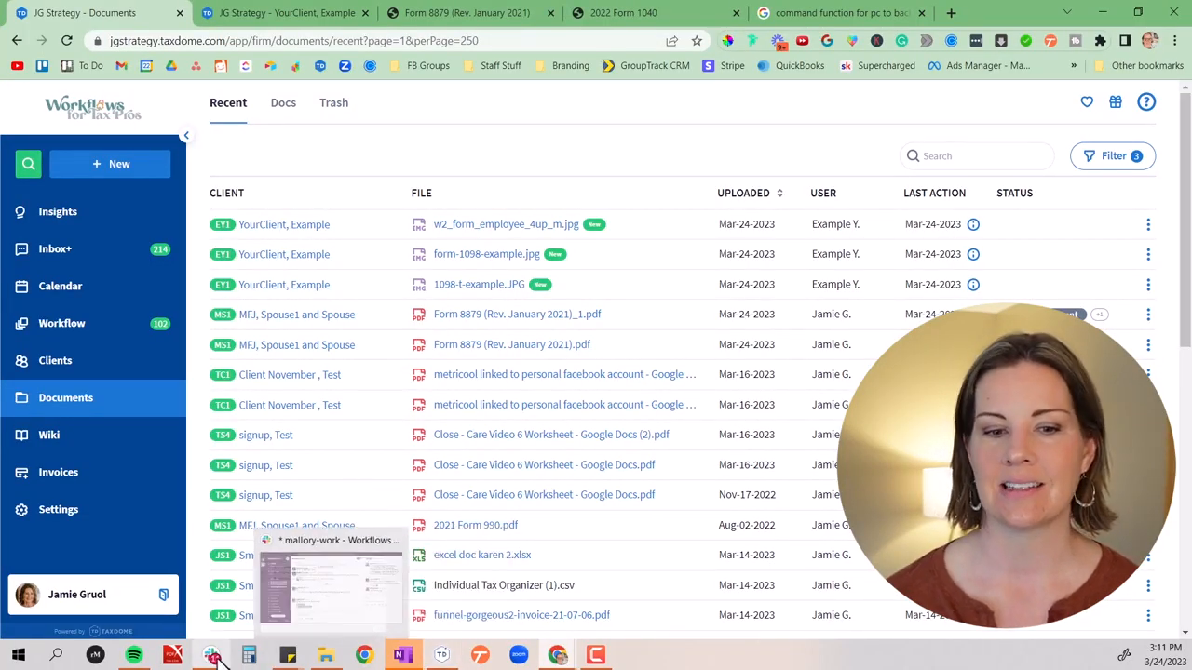
left_click(326, 656)
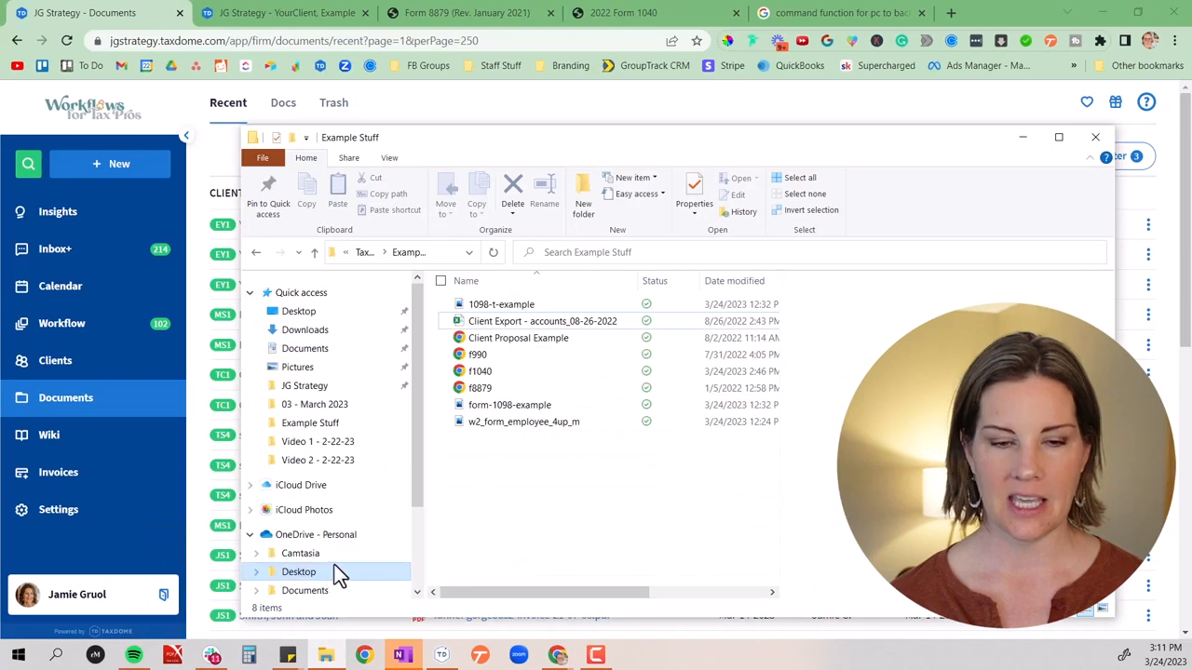
scroll(388, 474, "down", 2)
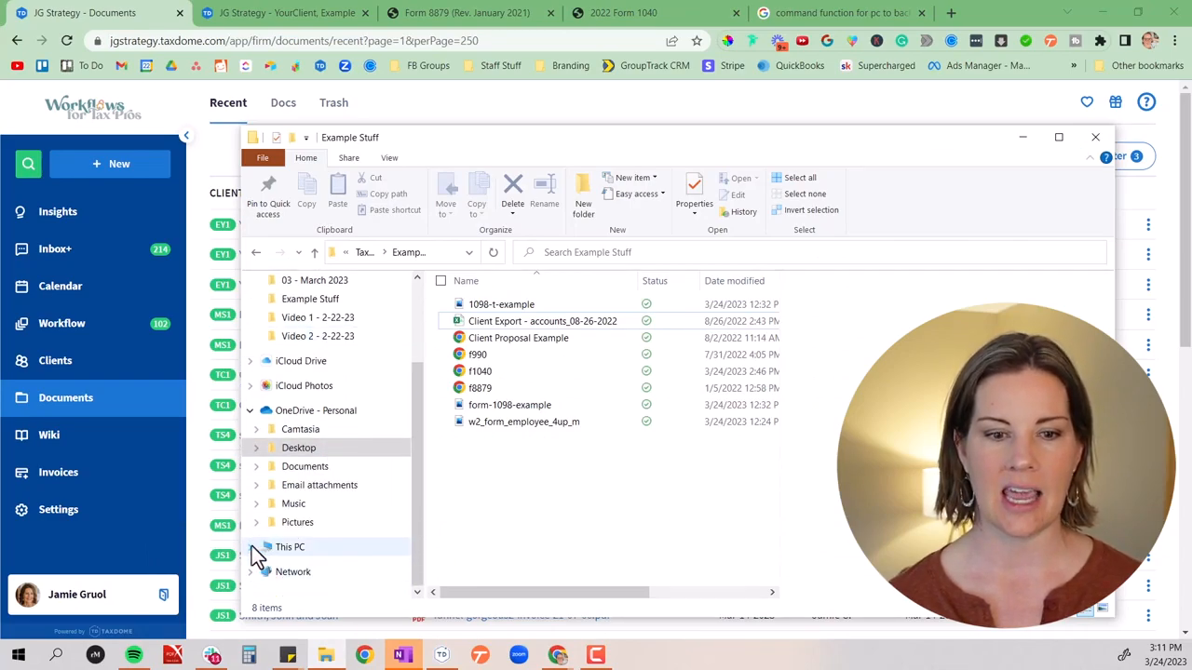
left_click(251, 547)
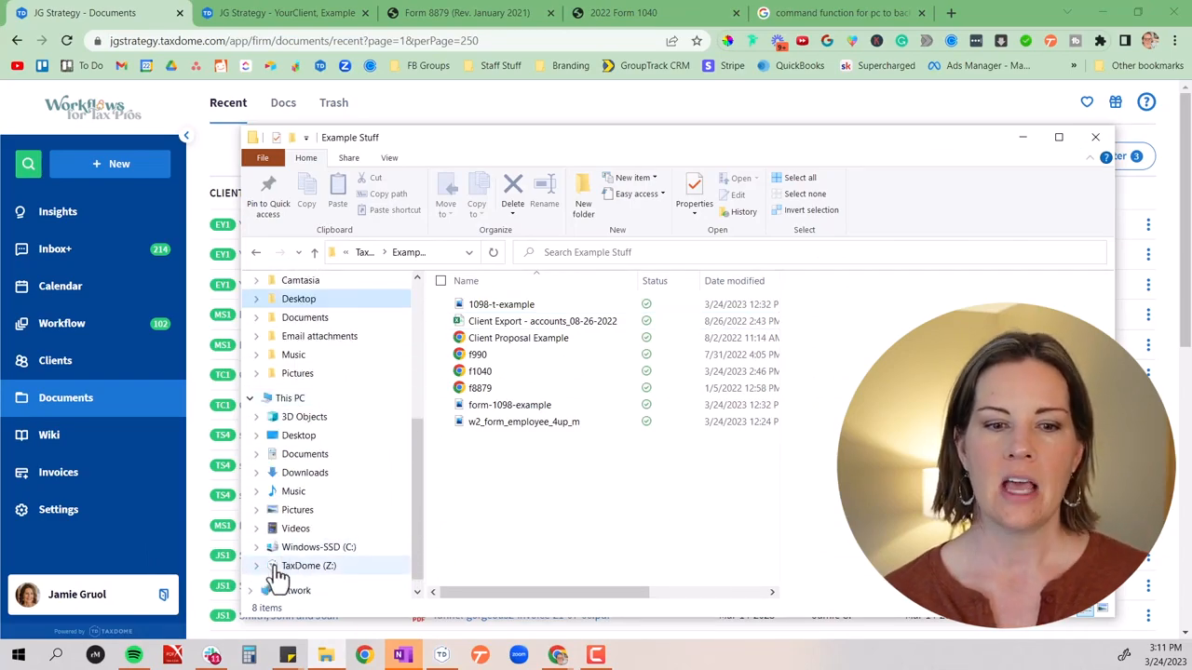
left_click(258, 566)
scroll(421, 410, "up", 3)
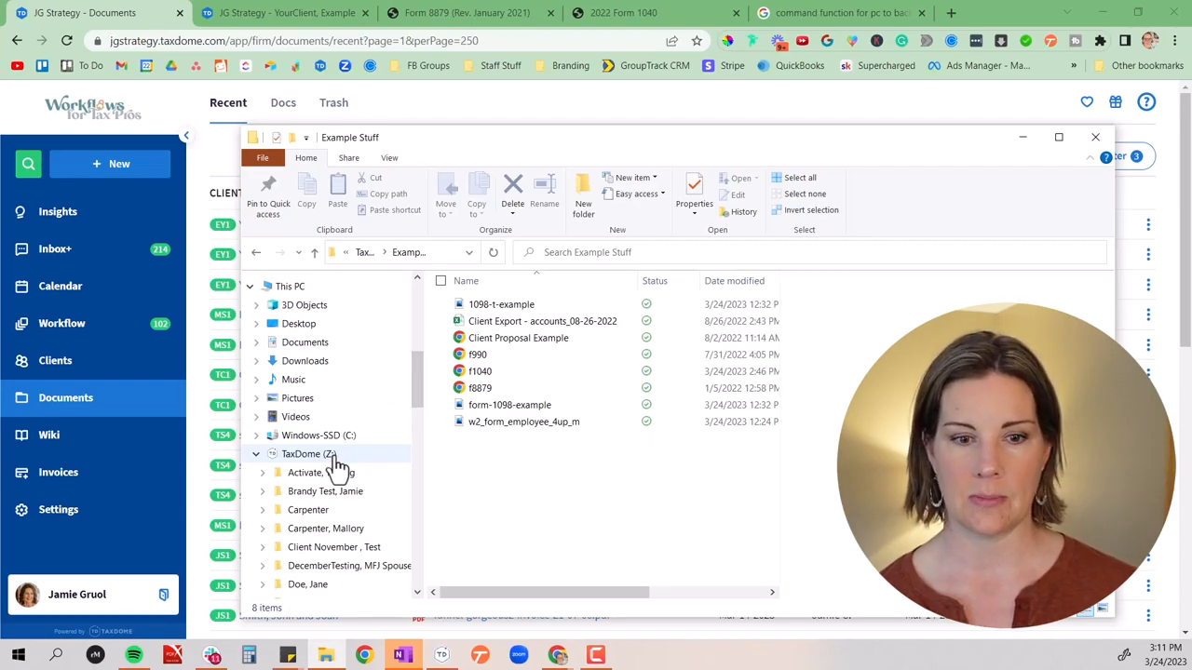
scroll(340, 550, "down", 20)
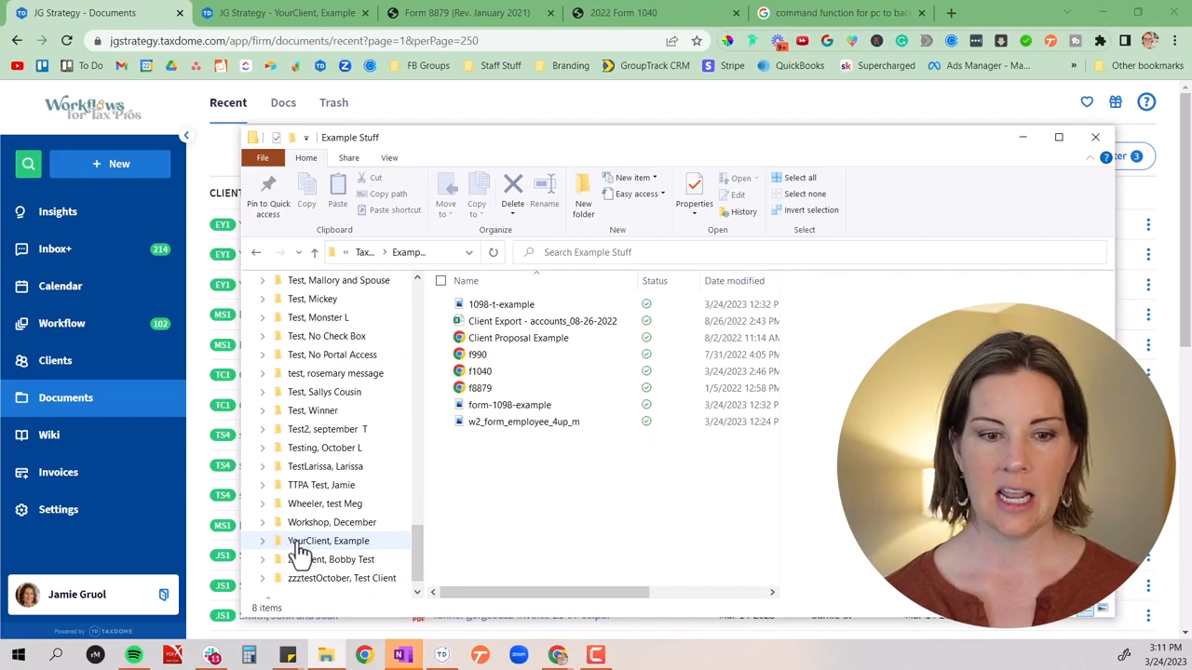
left_click(263, 540)
left_click(350, 541)
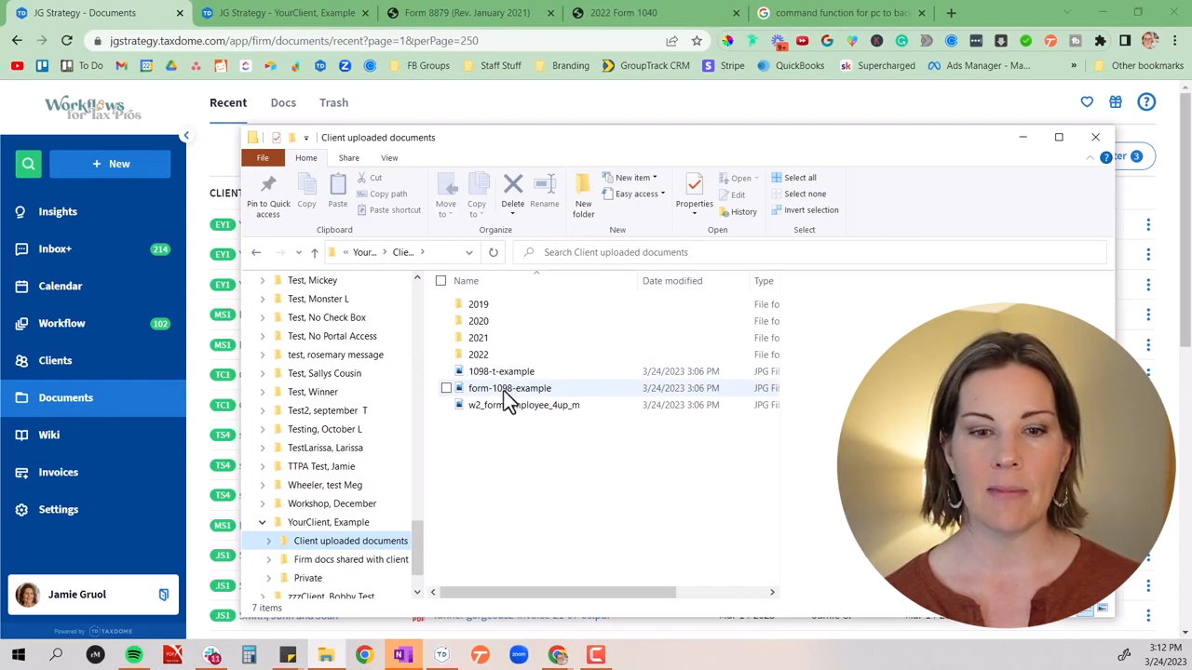
left_click(506, 406)
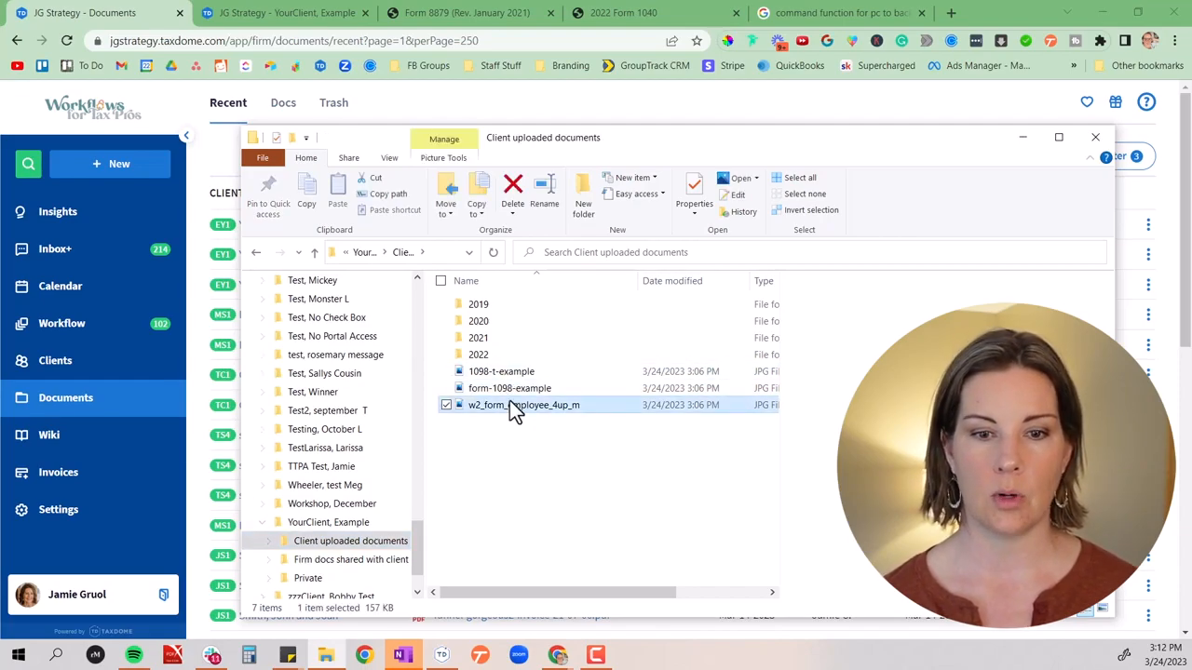
left_click(513, 389, "ctrl")
left_click(515, 370, "ctrl")
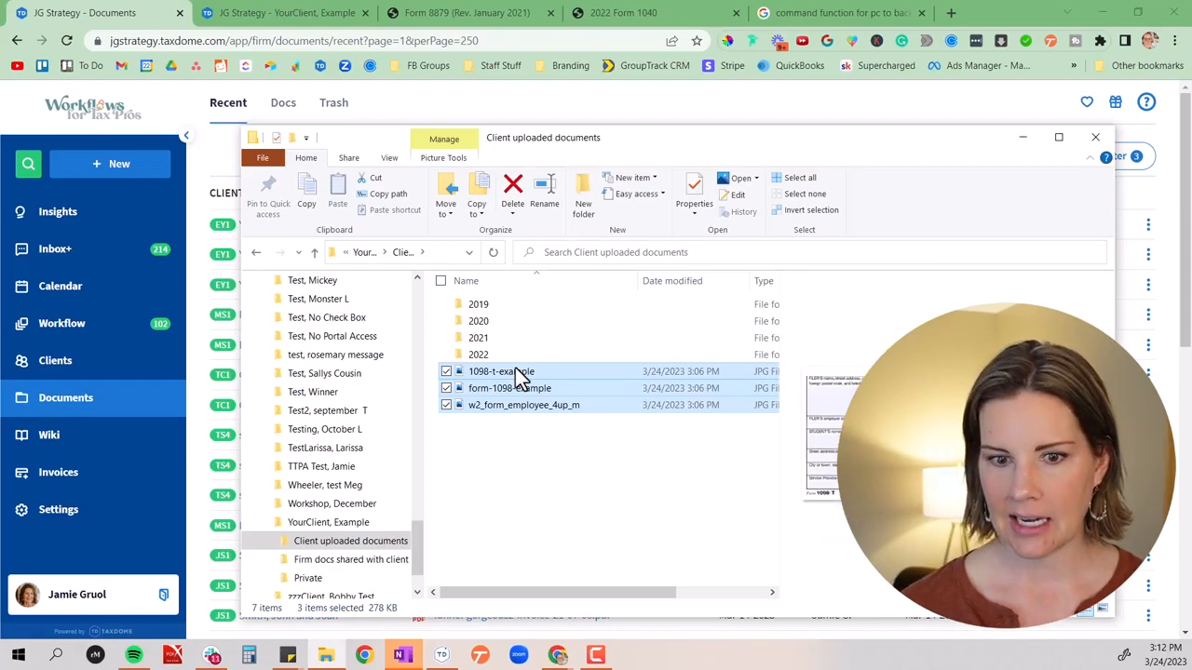
left_click(329, 549)
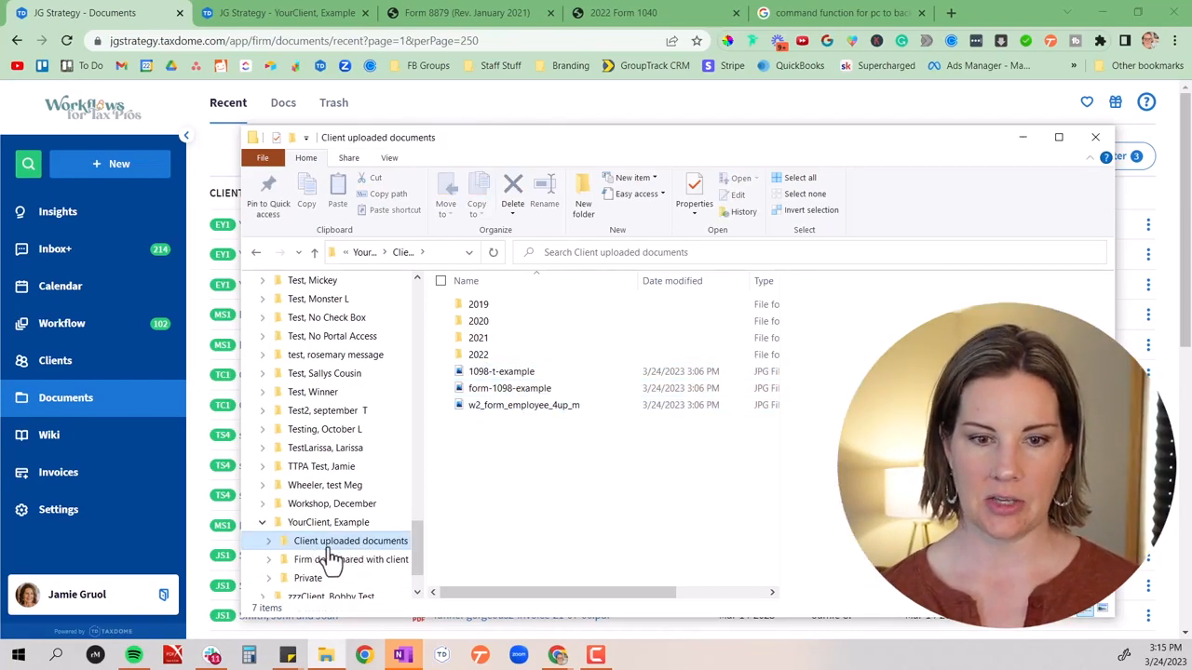
Select 1098-t-example, form-1098-example and w2_form_employee_4up_m together and bring up the print settings for them
left_click(446, 372)
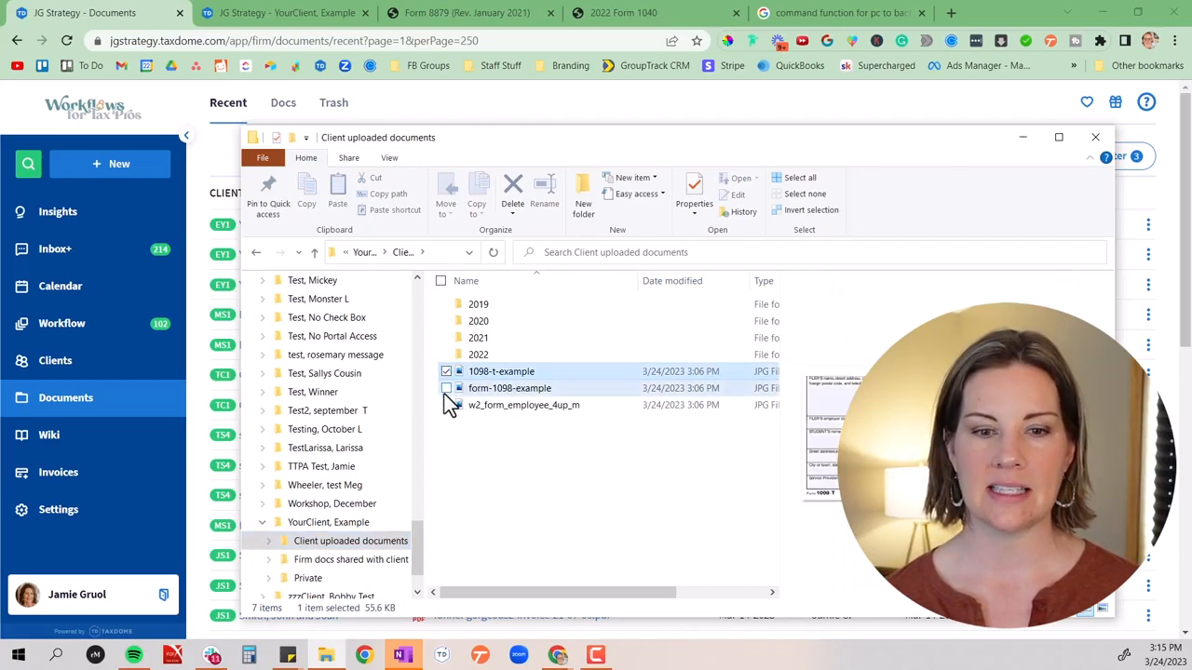
left_click(446, 390)
left_click(444, 406)
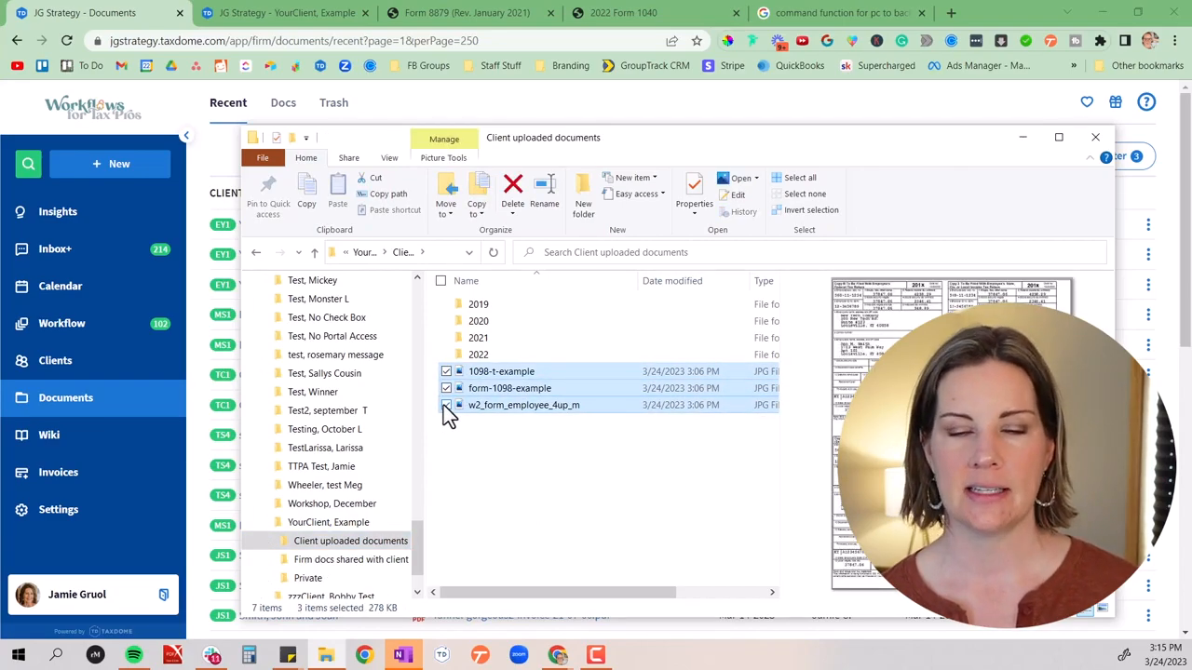
right_click(510, 390)
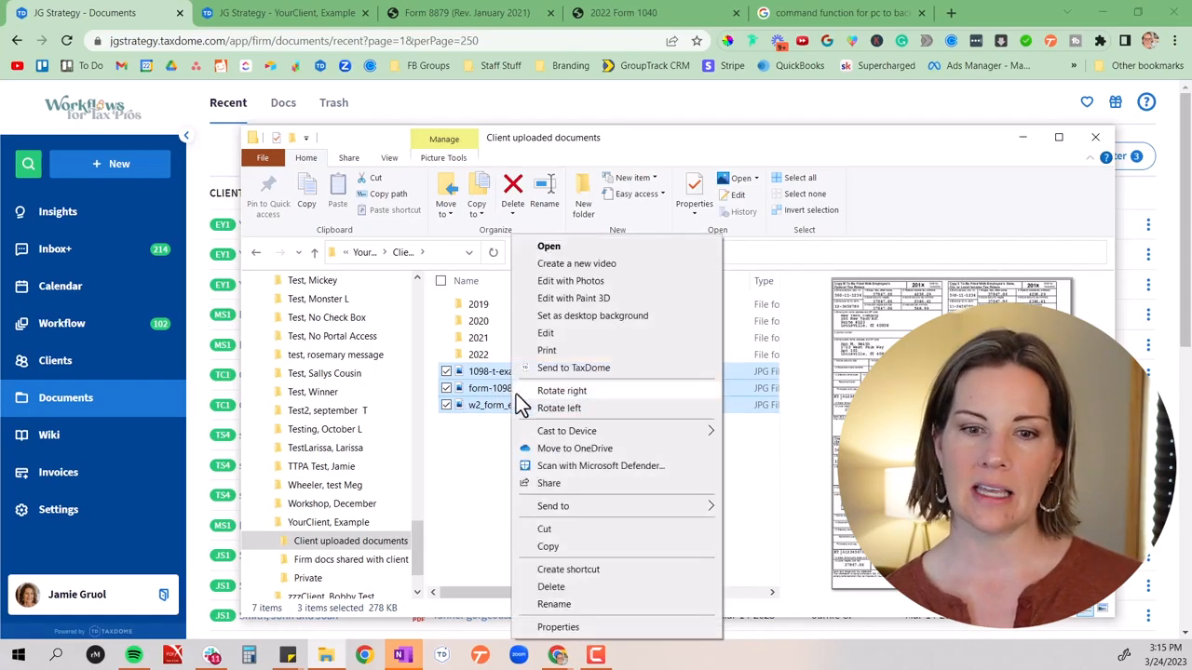
left_click(574, 349)
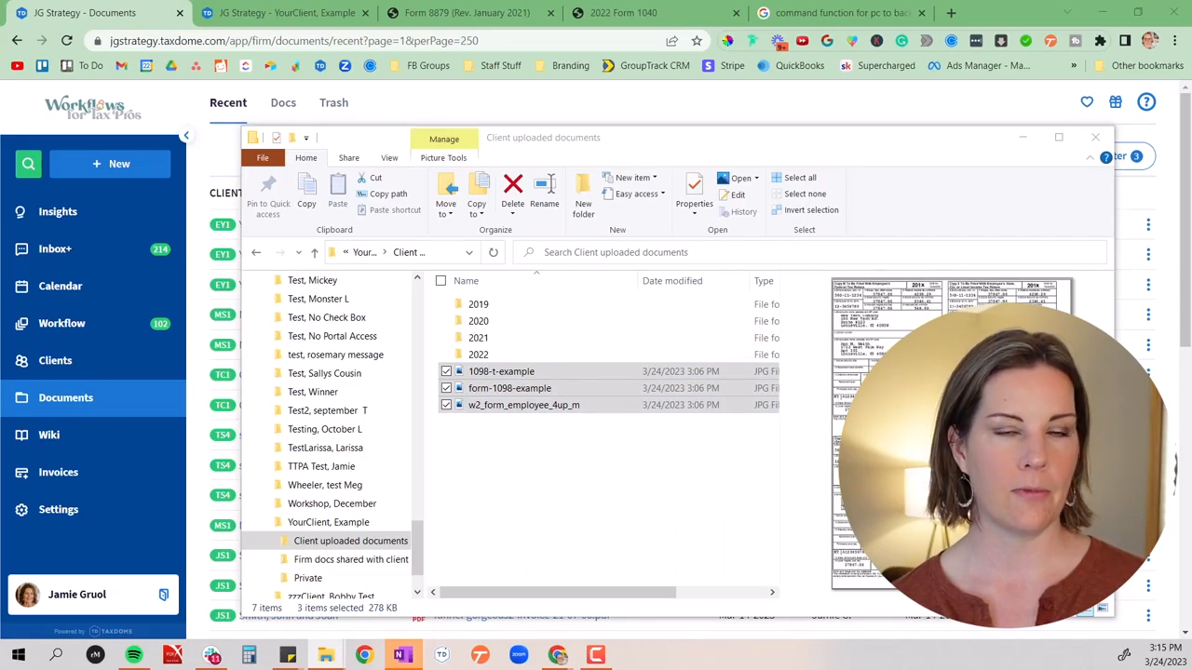
left_click_drag(6, 165, 410, 147)
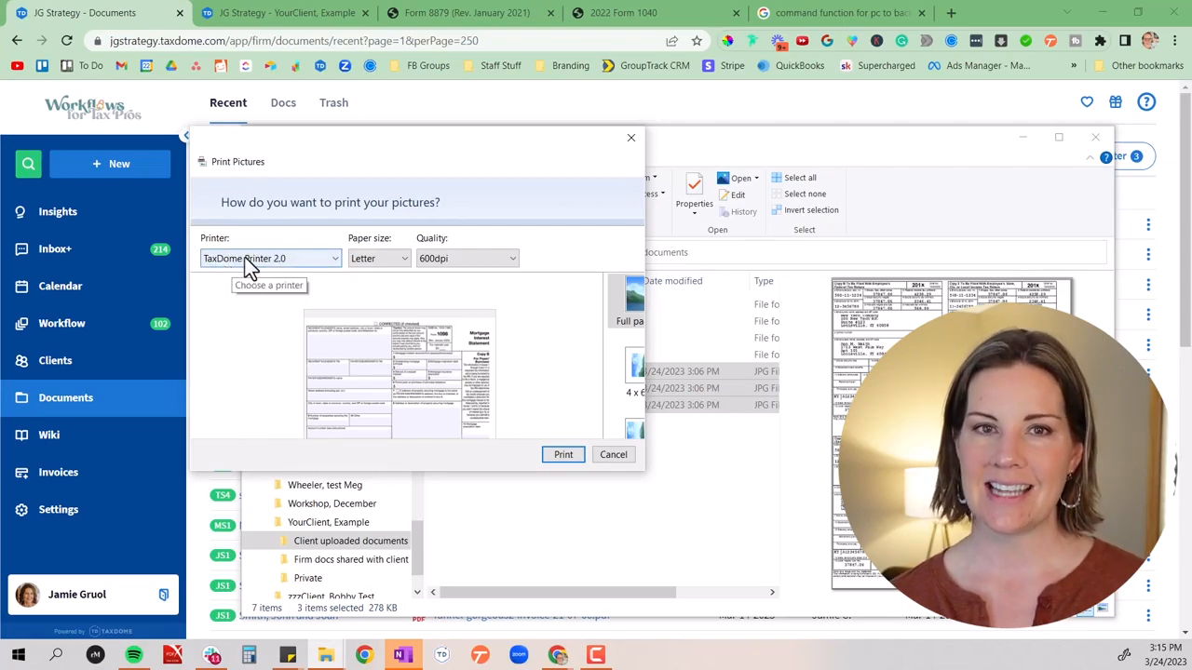
Print the three selected images with TaxDome Printer 2.0
left_click(272, 263)
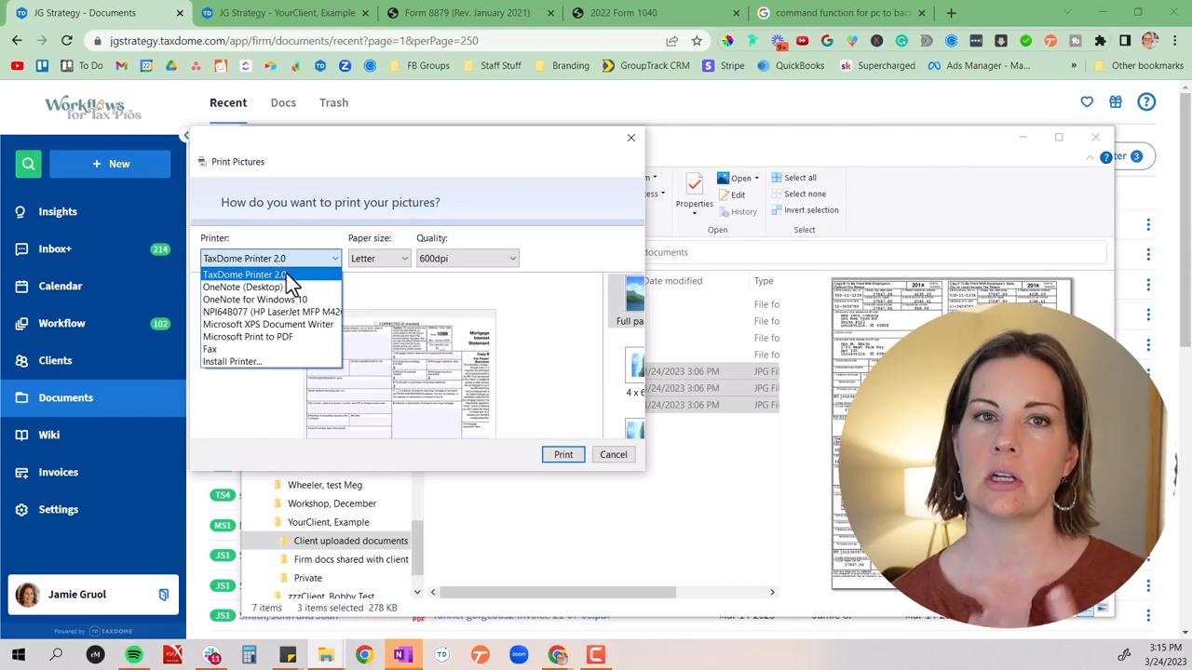
left_click(286, 276)
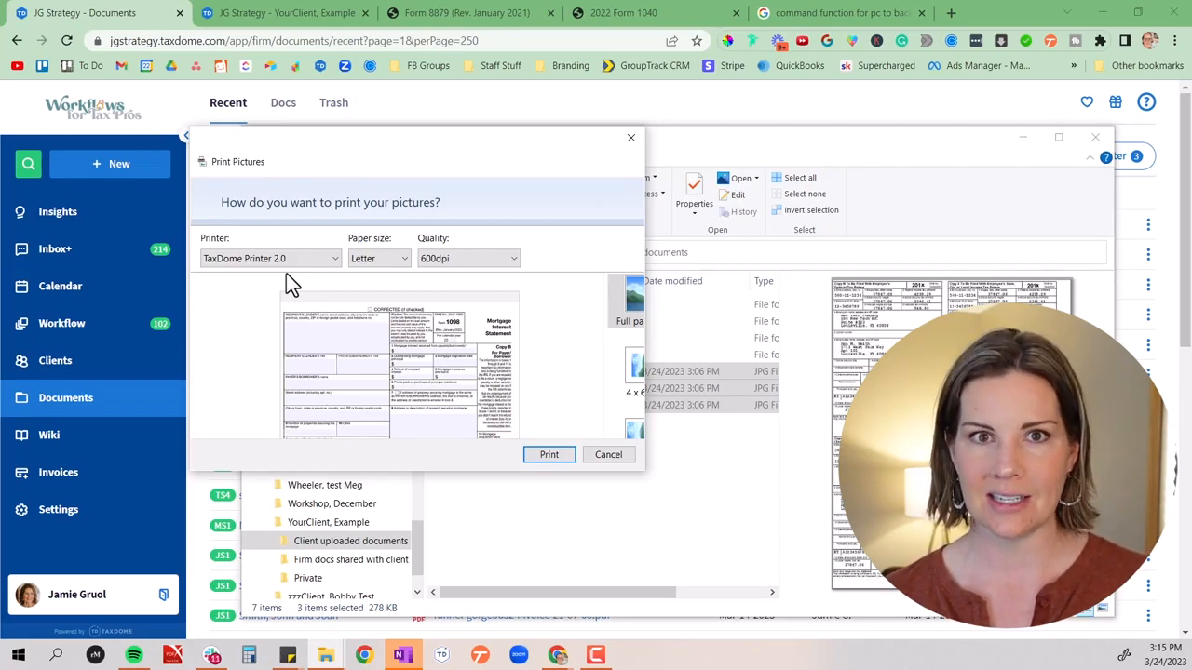
left_click(544, 453)
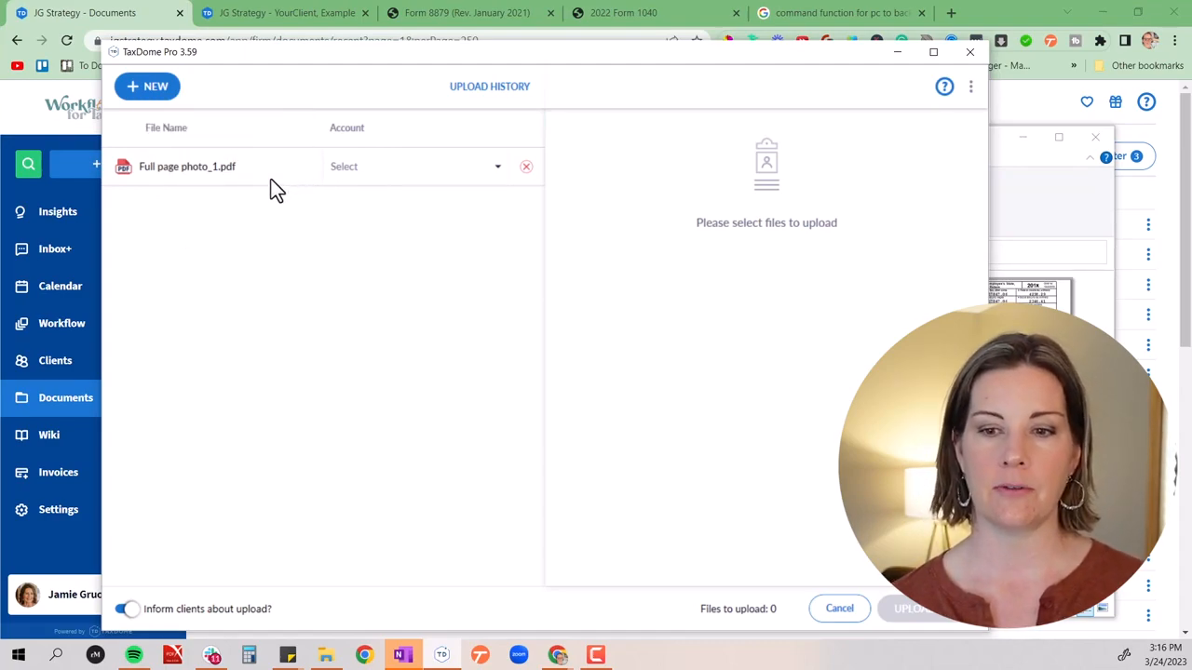
Assign Full page photo_1.pdf to the example client's account and set its file destination to Client uploaded documents
left_click(333, 173)
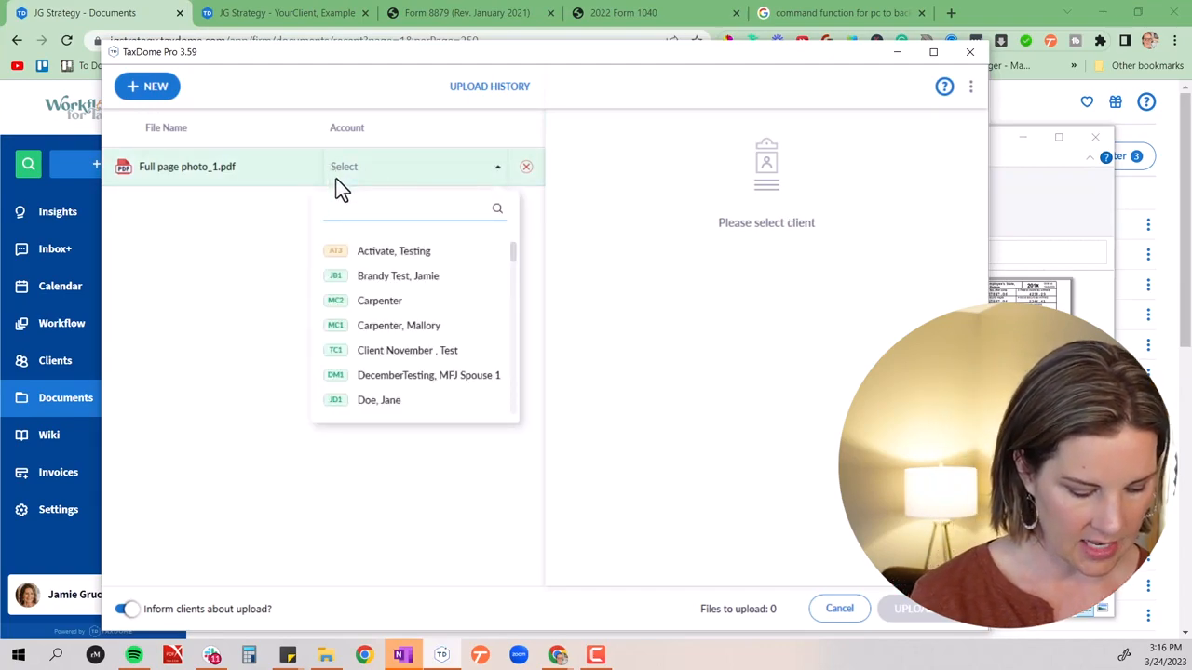
type("you")
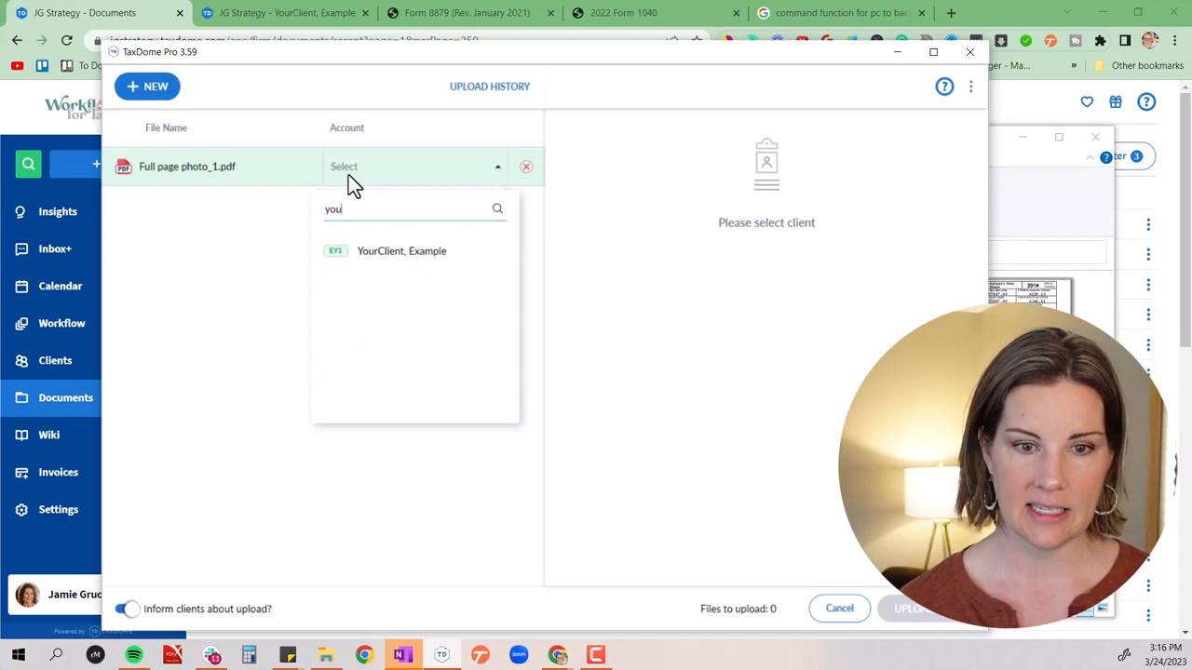
left_click(374, 257)
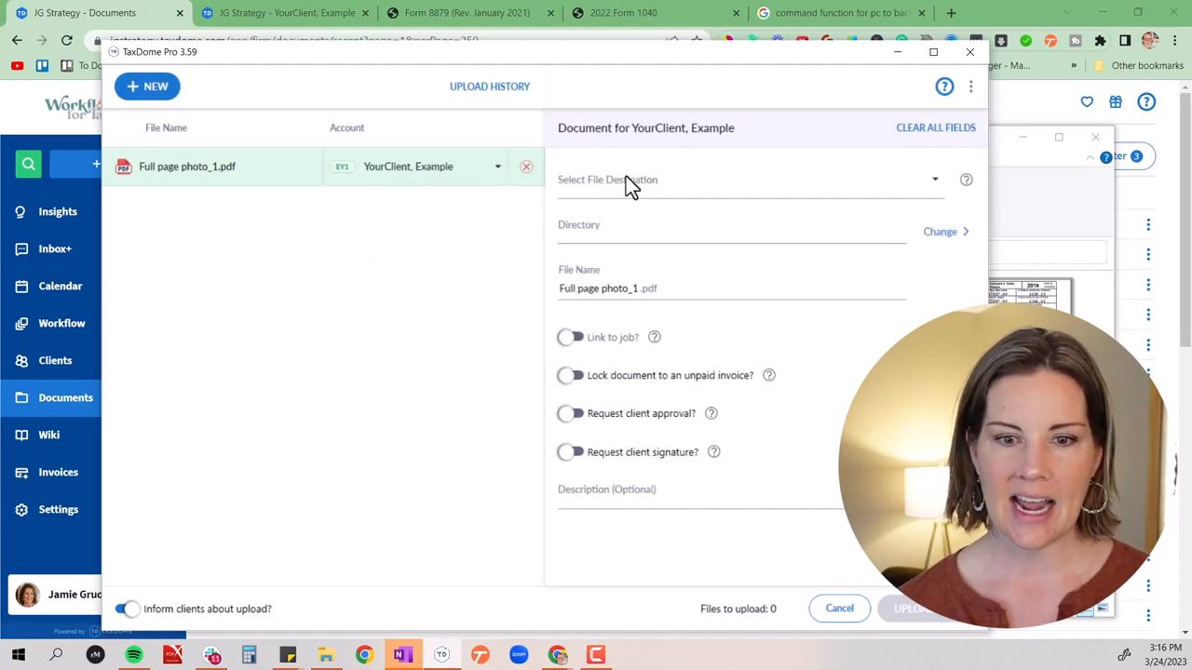
left_click(626, 182)
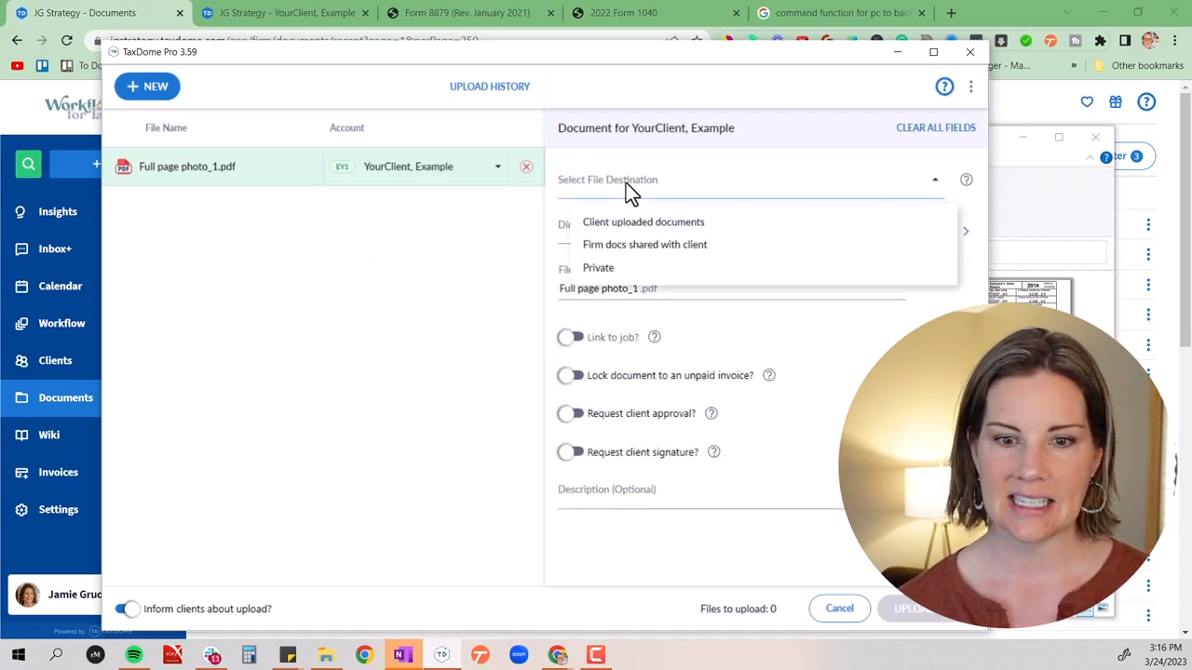
left_click(856, 223)
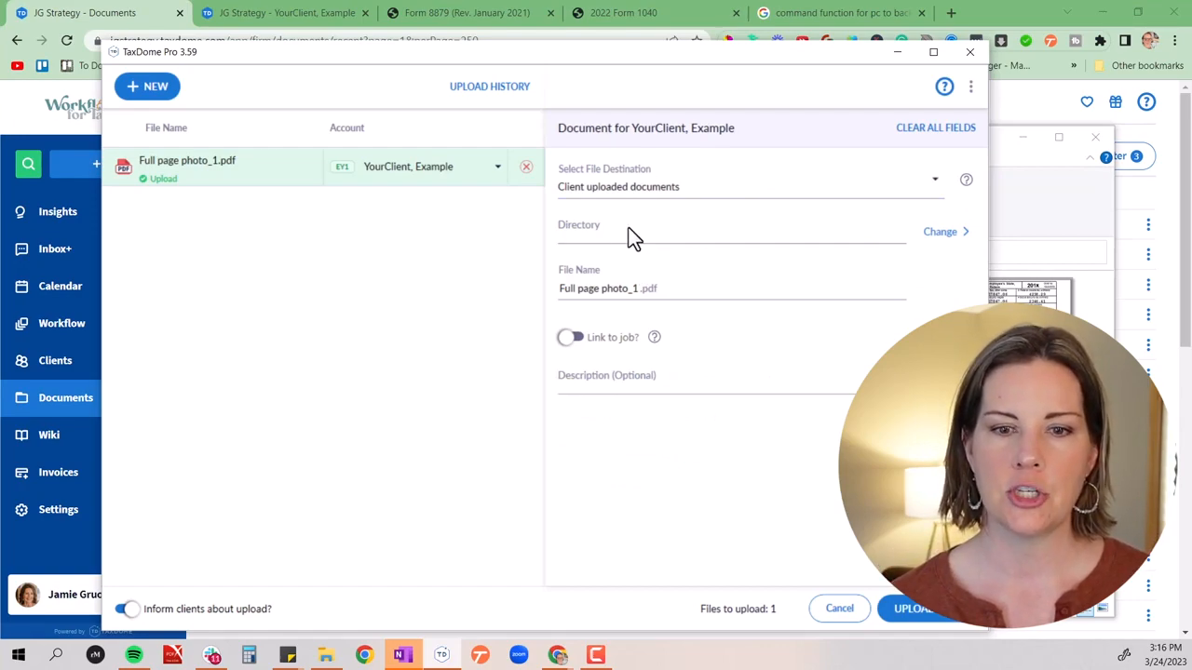
Set the document's directory to the Reviewed subfolder of 2022 within Client uploaded documents
left_click(942, 235)
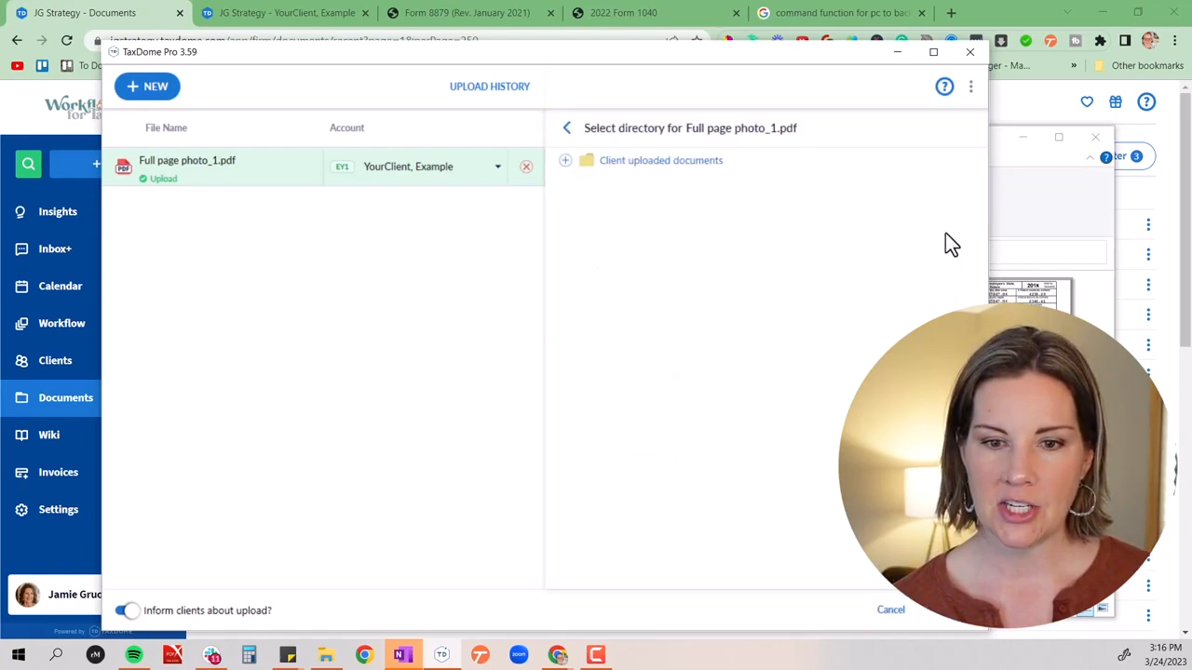
left_click(565, 162)
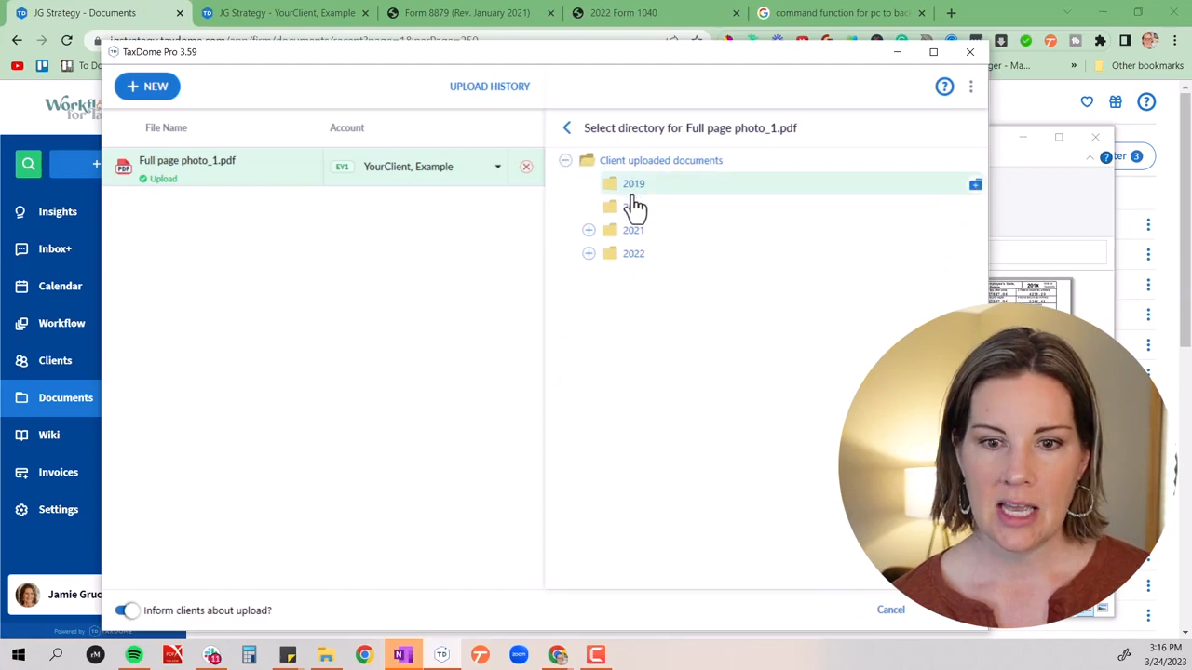
left_click(588, 253)
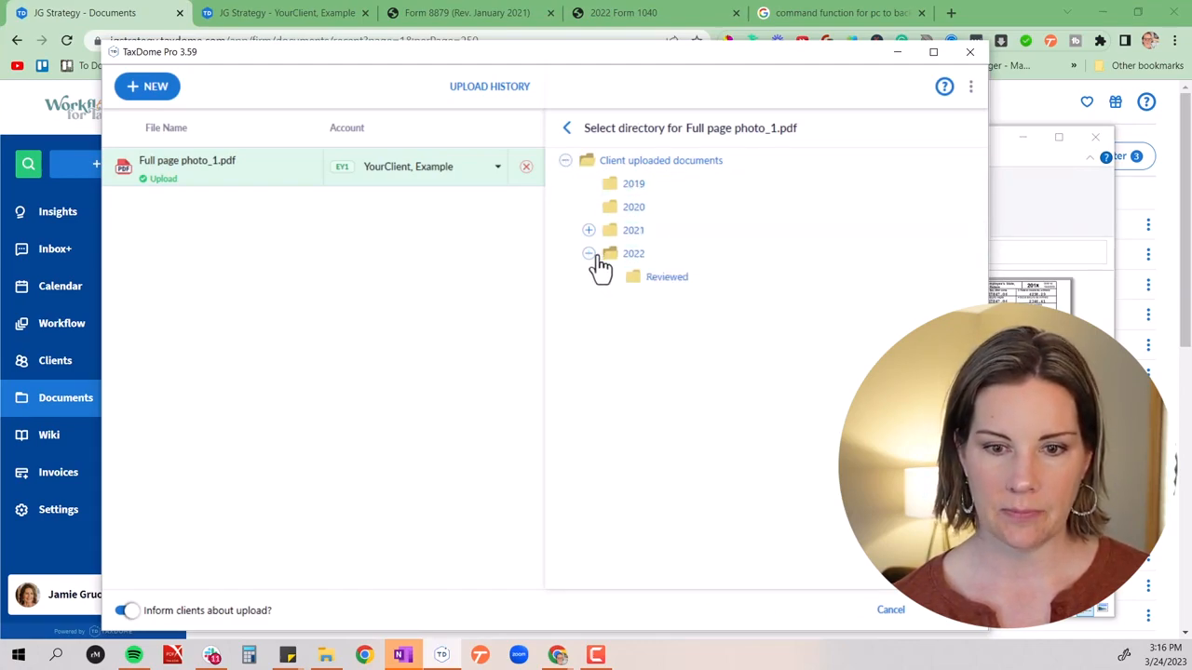
left_click(643, 279)
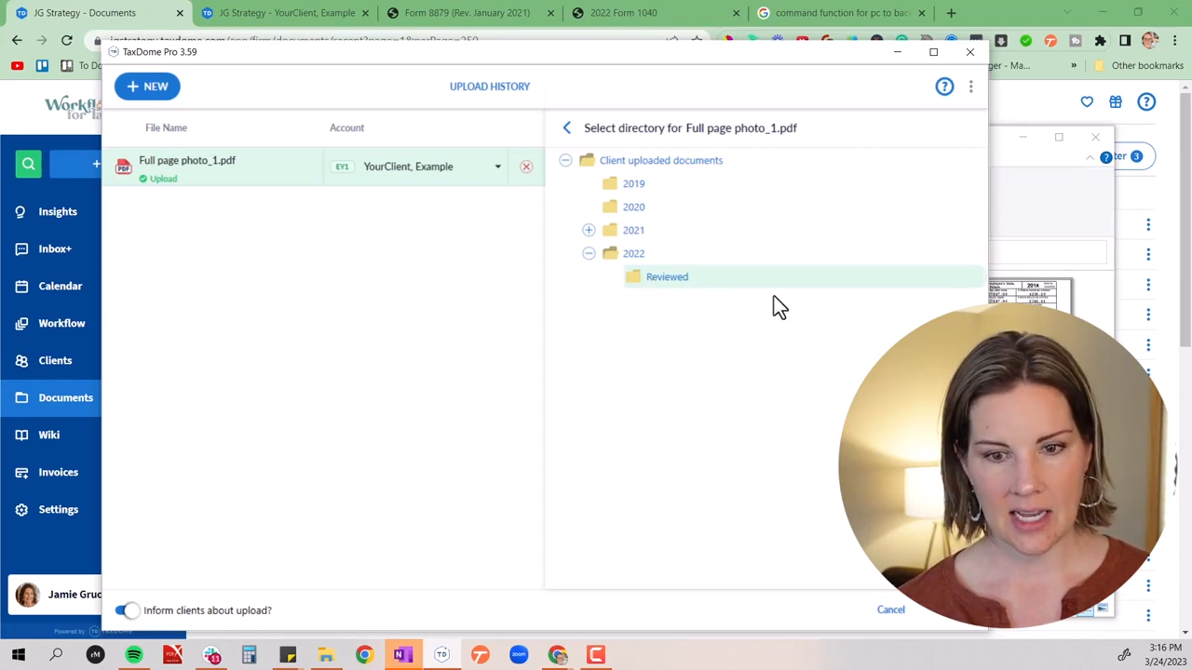
left_click(959, 626)
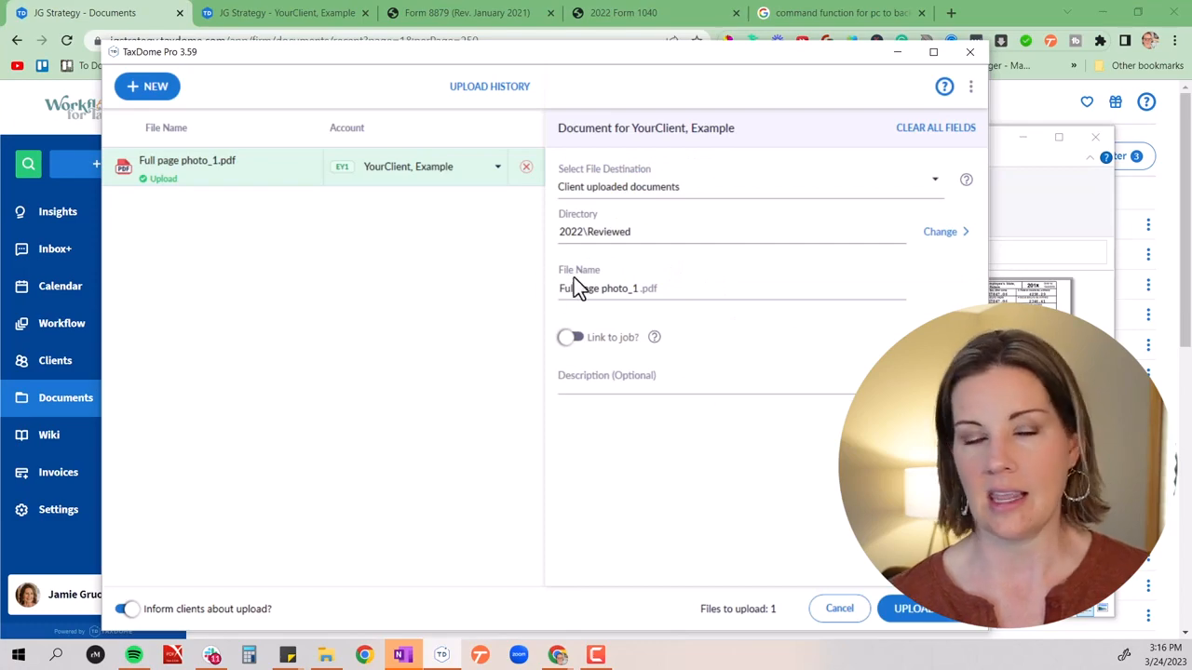
Rename the PDF as Client Return Documents, leave the description empty and upload it to the client's account
left_click_drag(562, 288, 664, 296)
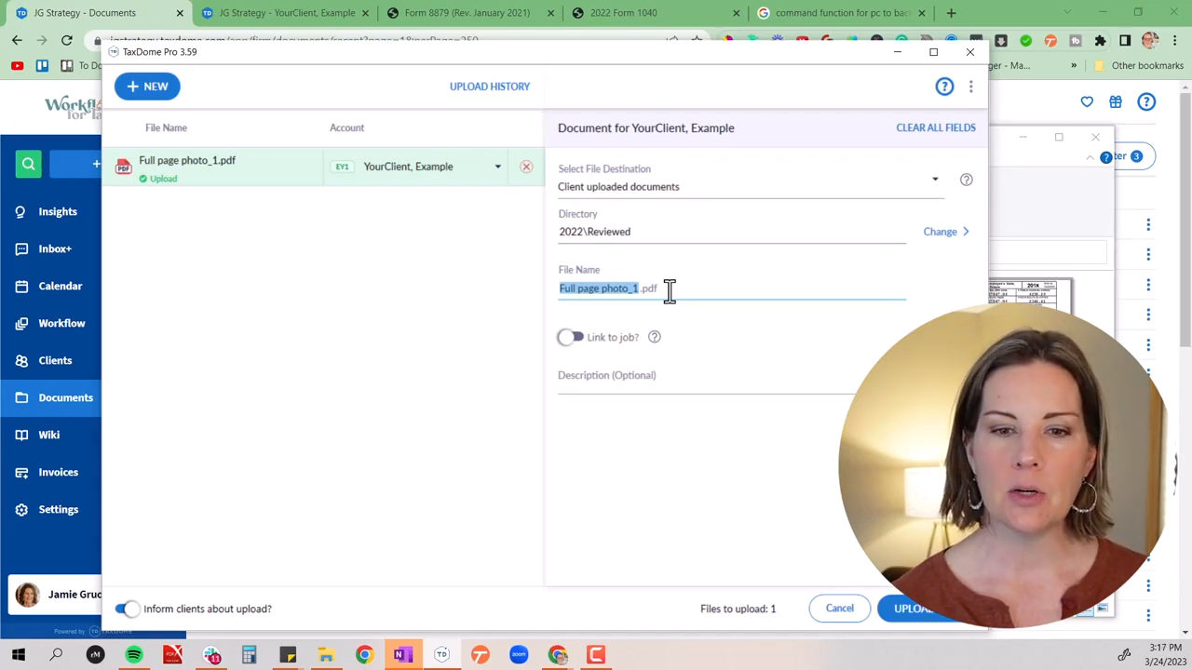
type("Clien")
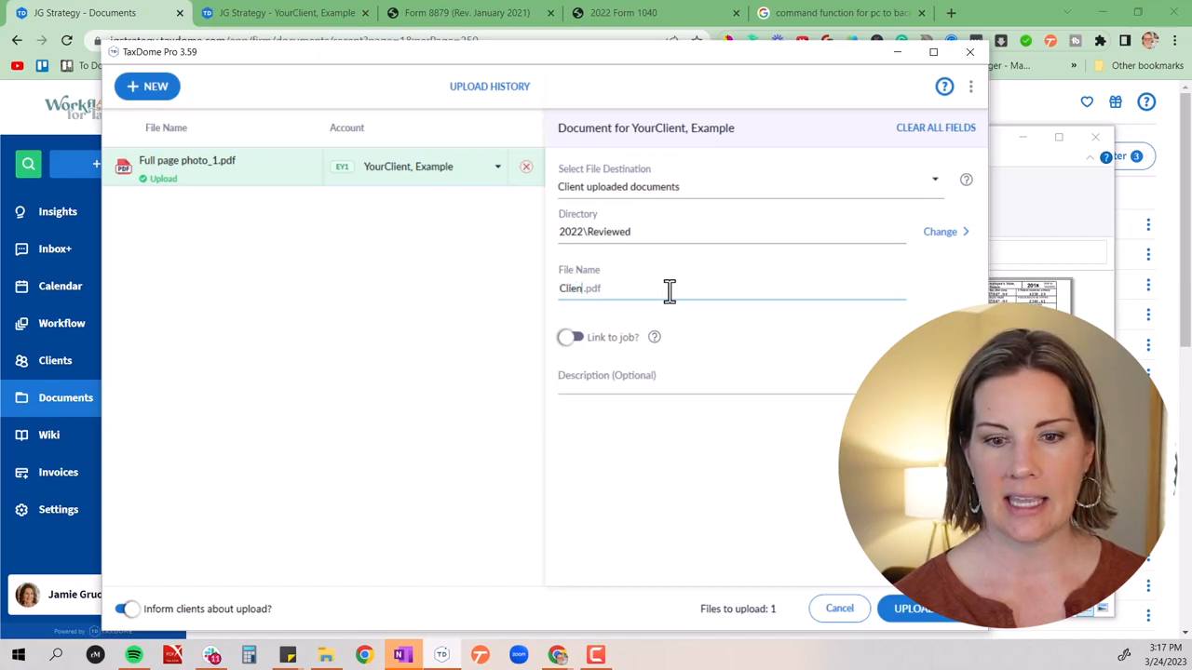
type("t Retur")
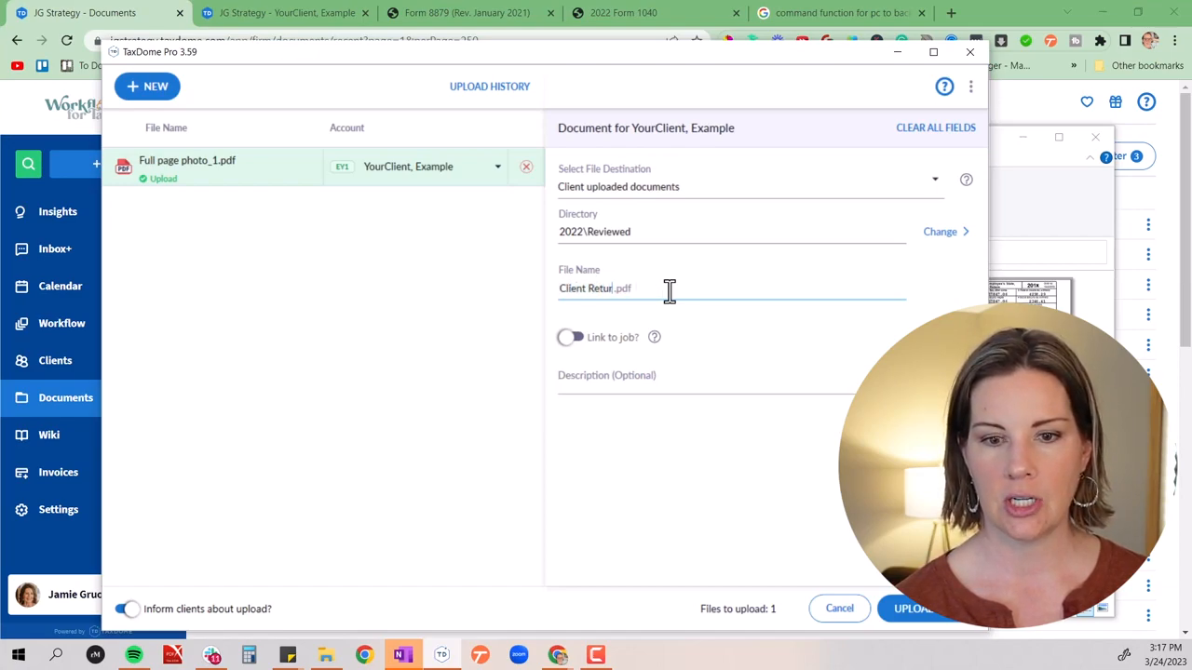
type("n Su")
key("BackSpace")
key("BackSpace")
type("D")
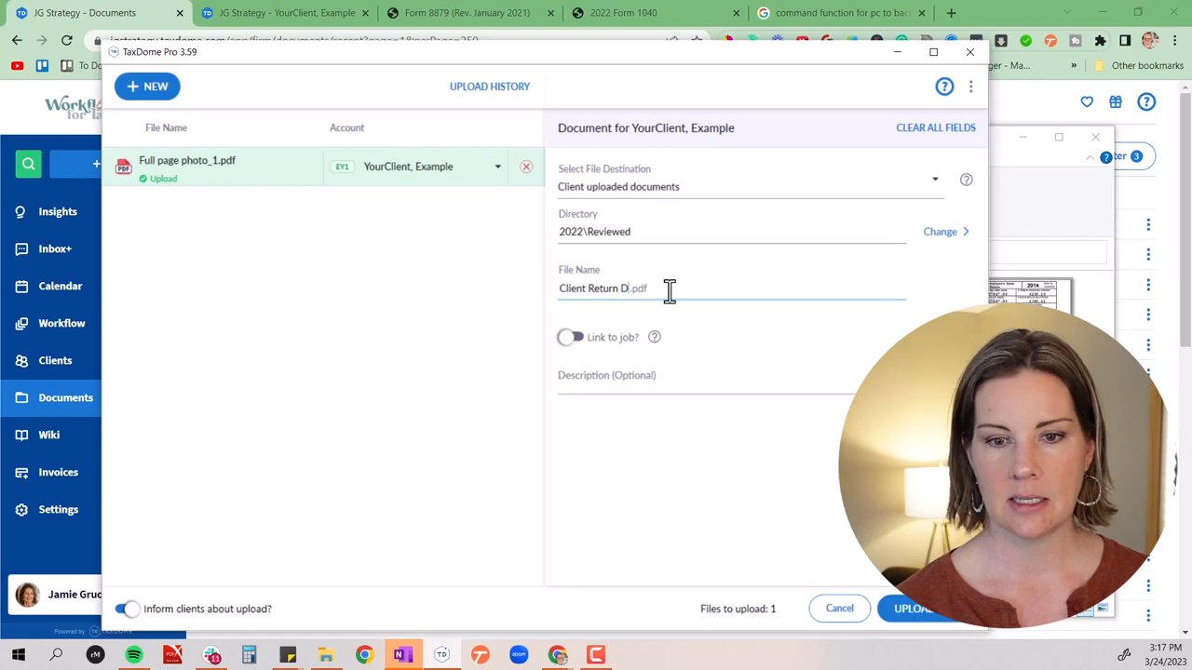
type("ocuments")
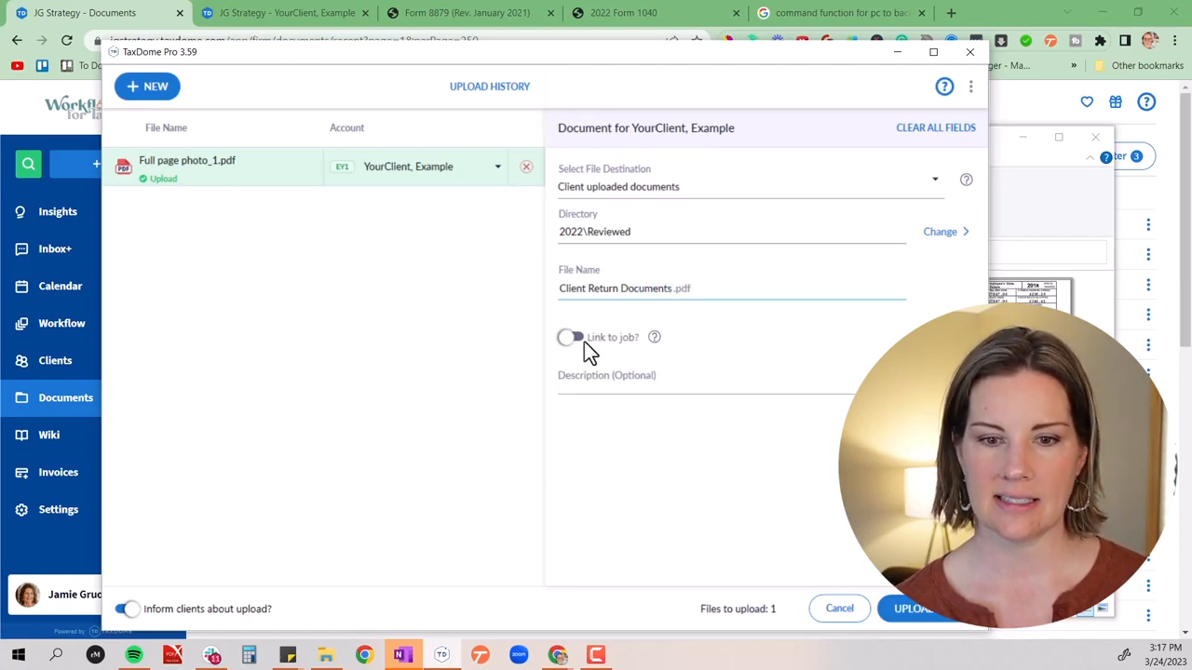
left_click(597, 386)
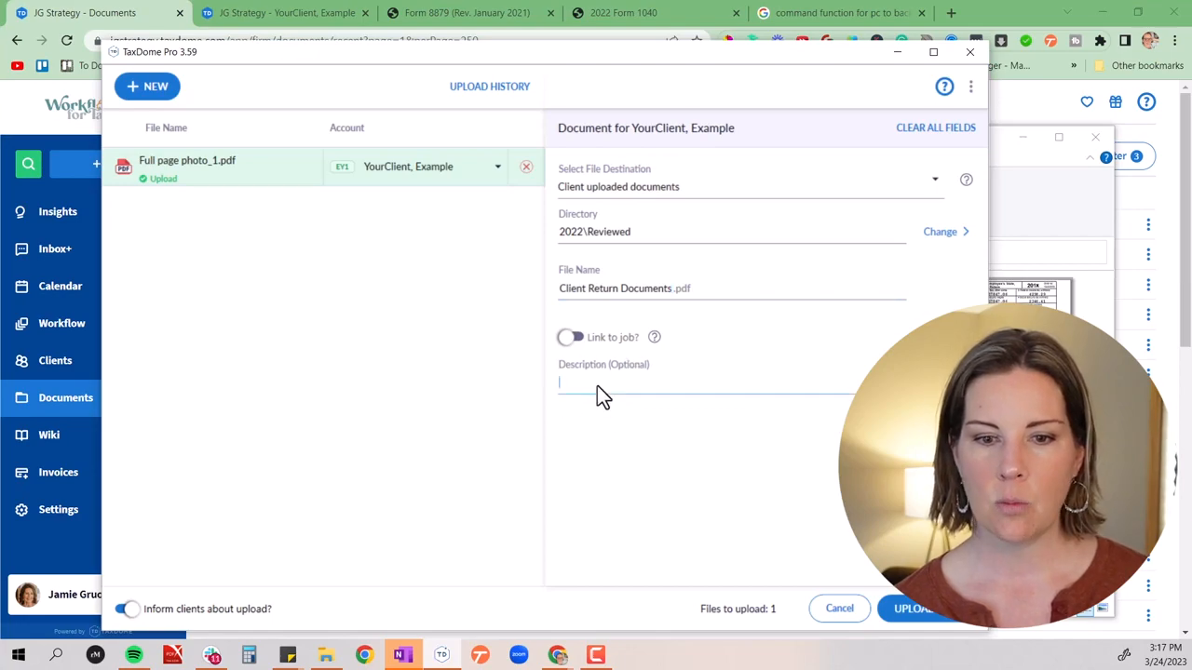
left_click(914, 613)
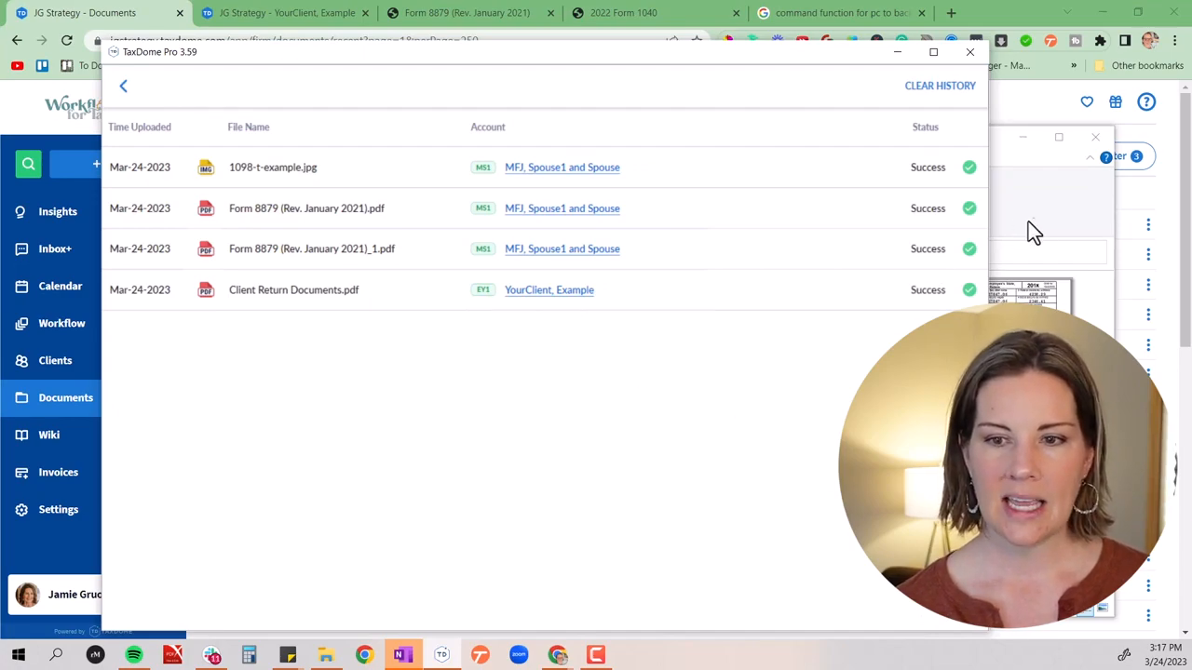
Switch to the client's documents page in the browser, reload it and open Client Return Documents.pdf from 2022 > Reviewed
left_click(549, 290)
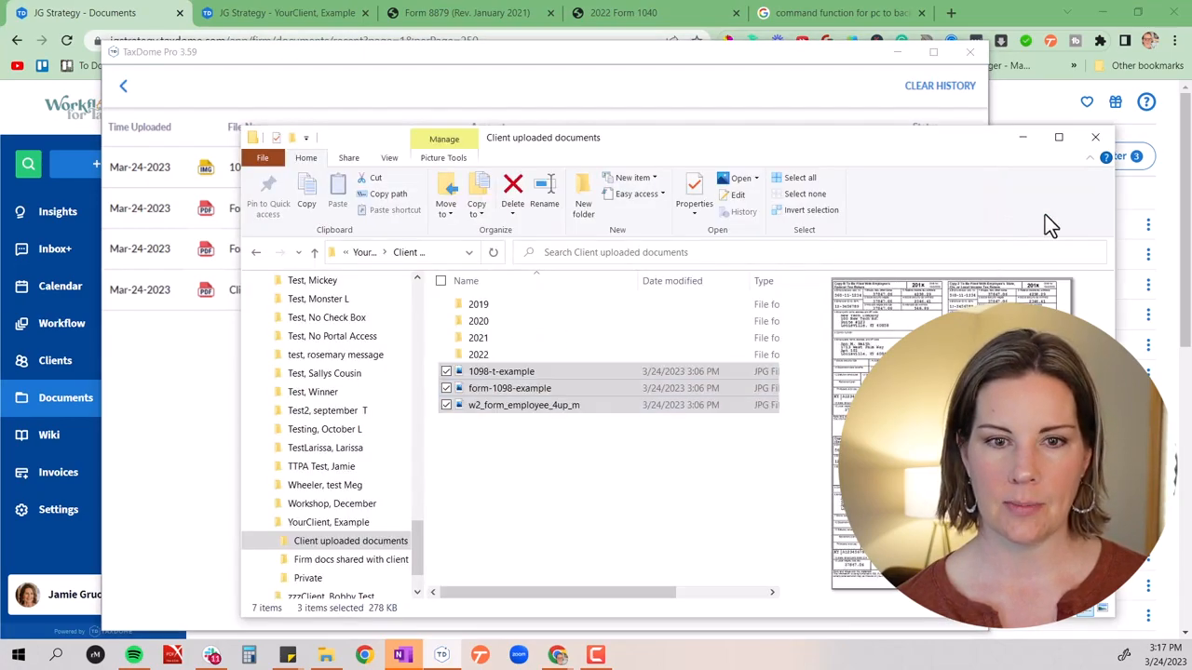
left_click(1022, 138)
left_click(307, 12)
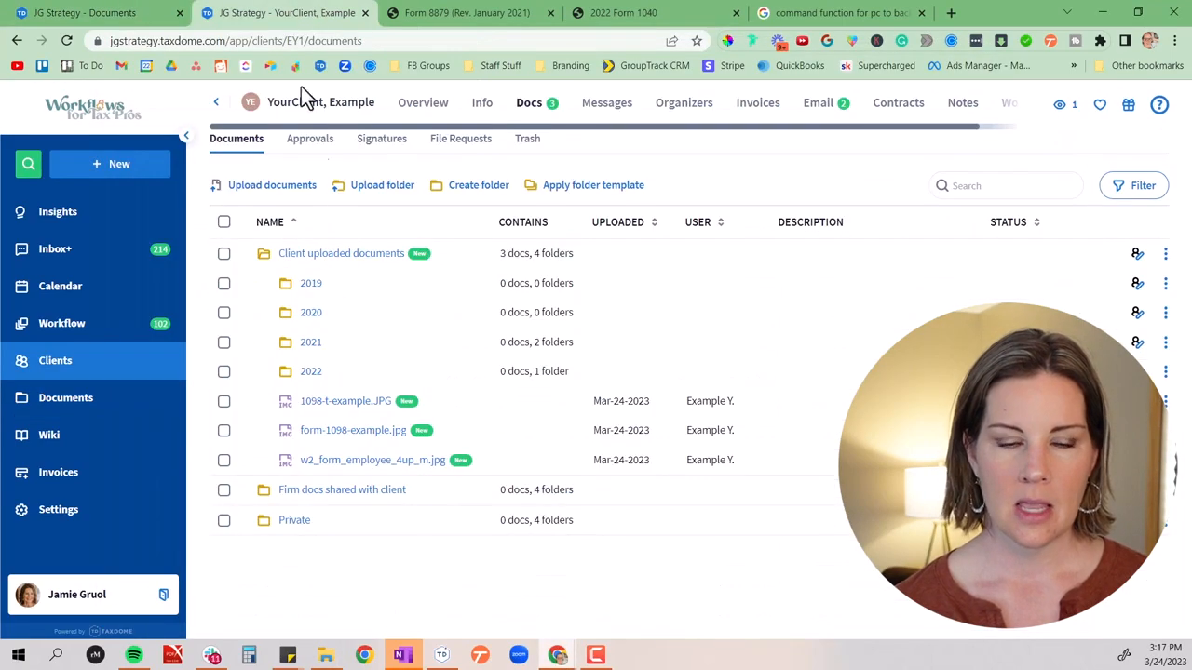
left_click(67, 41)
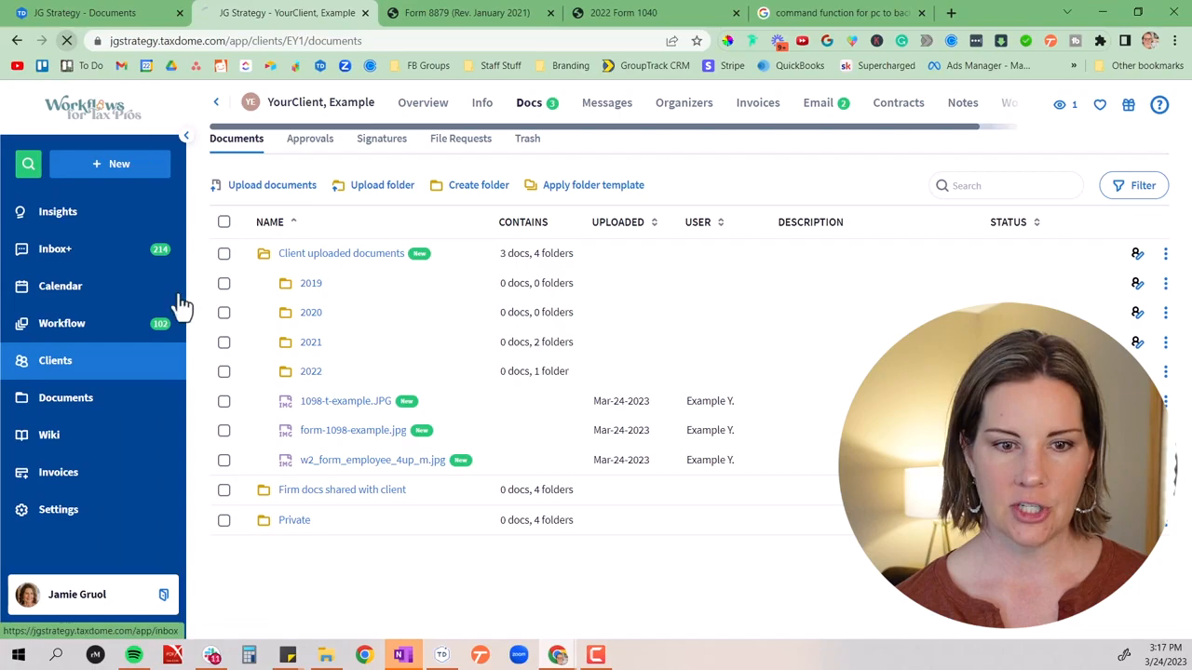
left_click(316, 382)
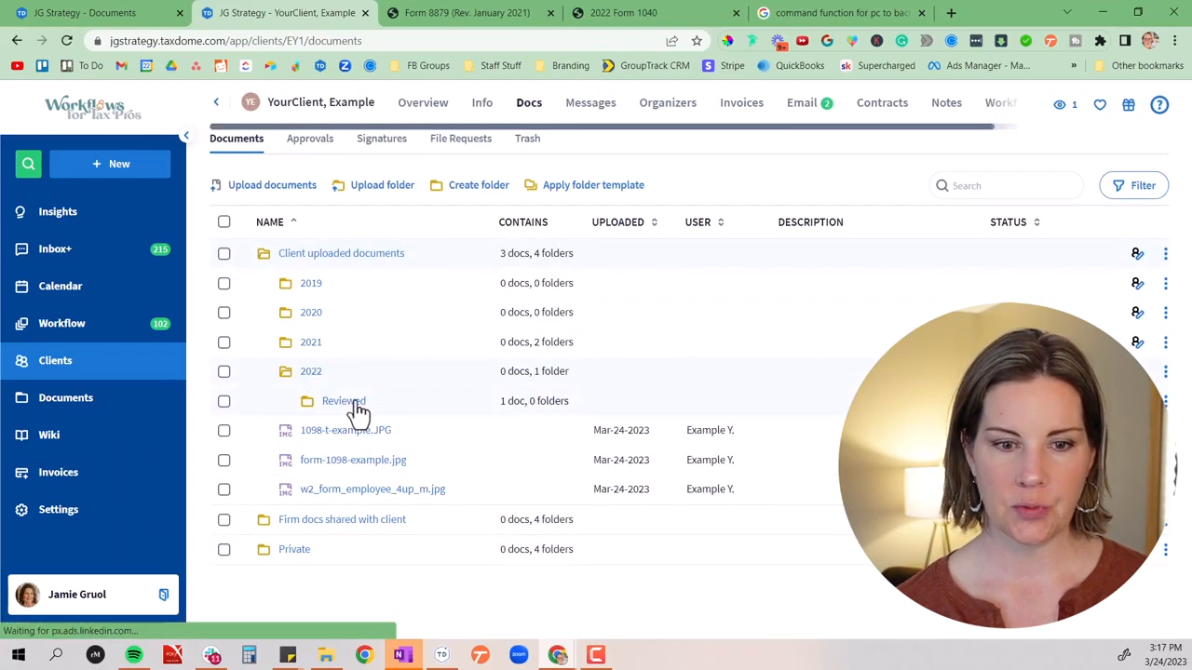
left_click(346, 406)
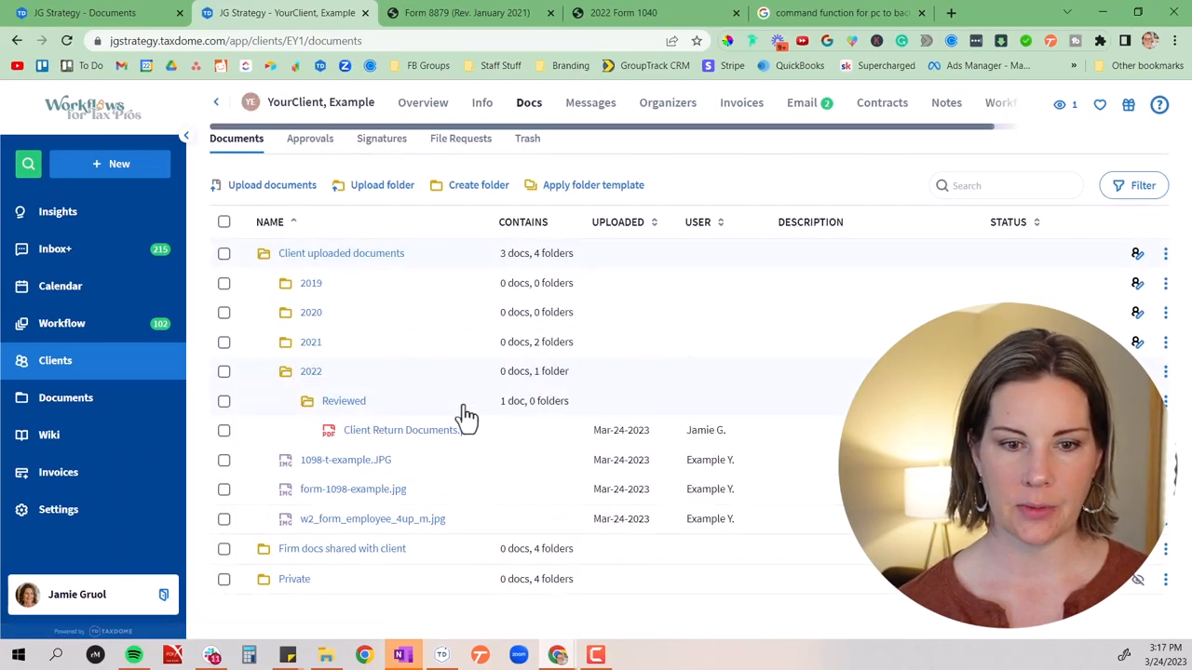
left_click(380, 434)
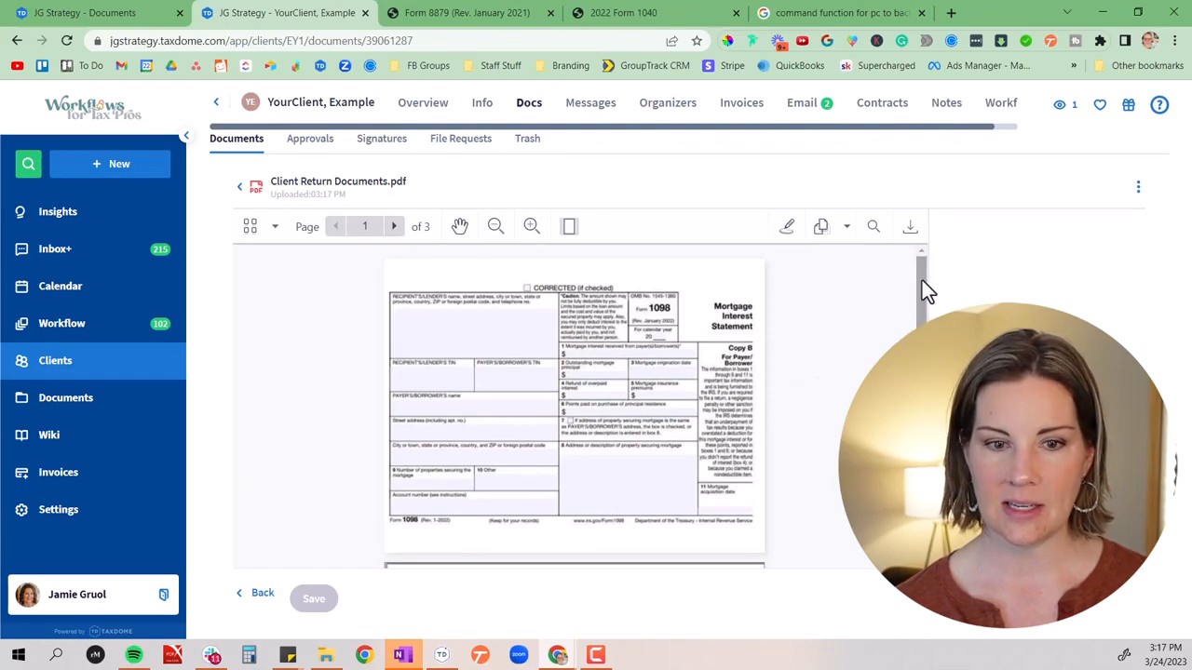
Page through the combined PDF to check each form, then return to page 2 with the W-2 copies
left_click(394, 228)
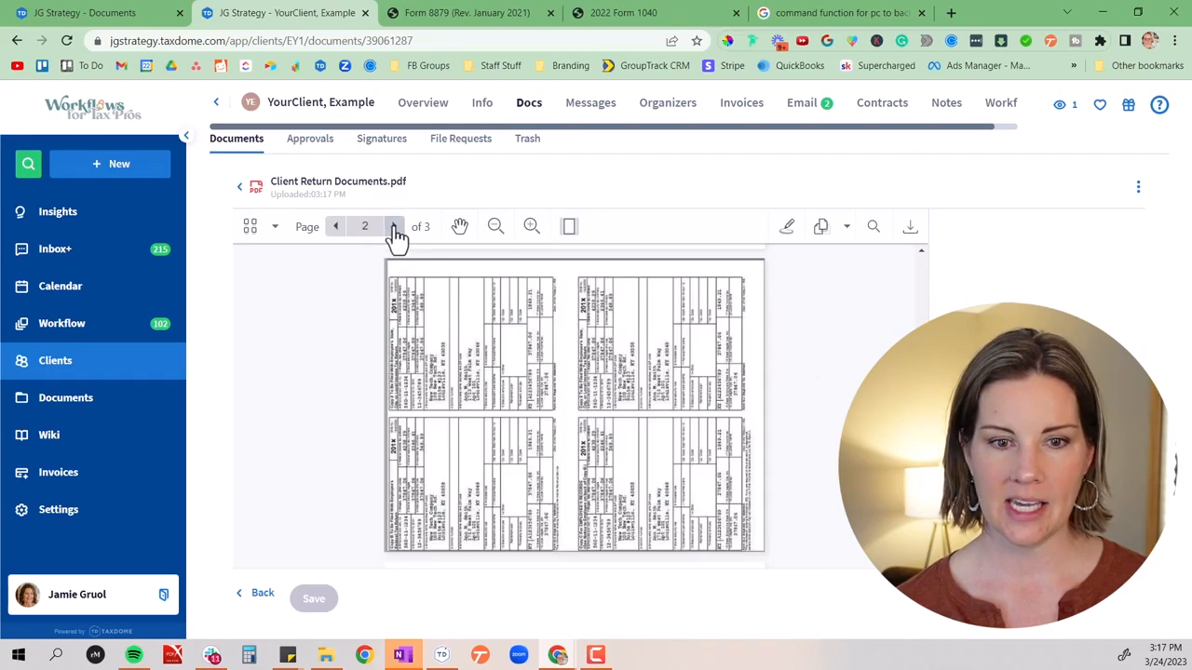
left_click(394, 228)
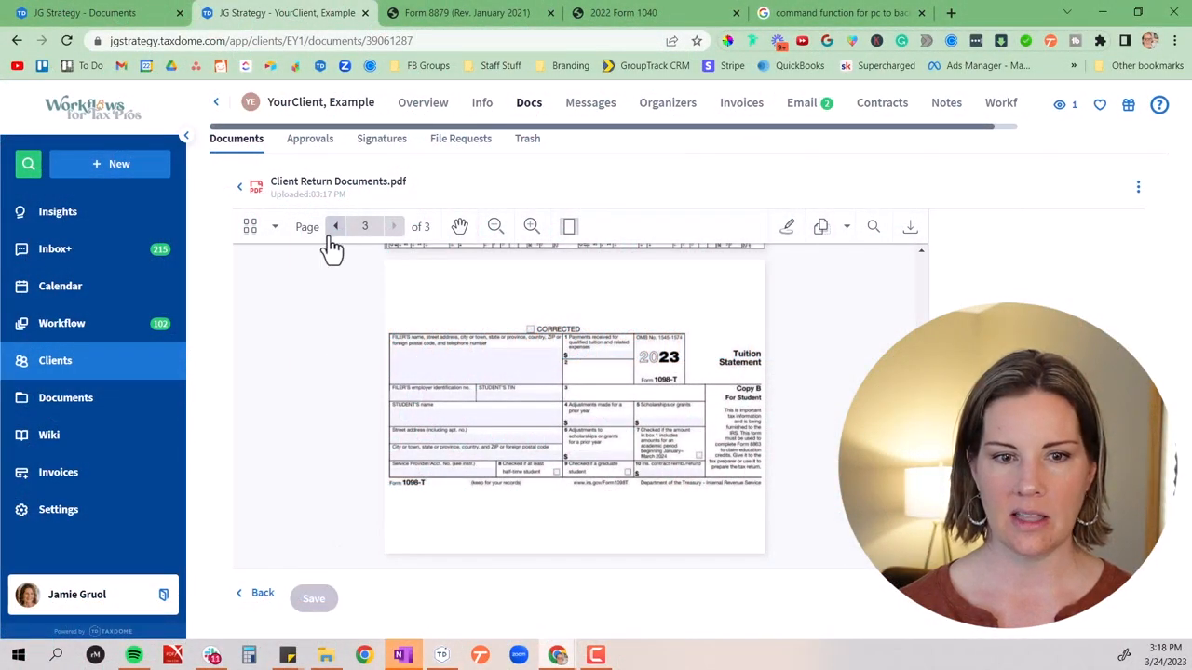
left_click(333, 232)
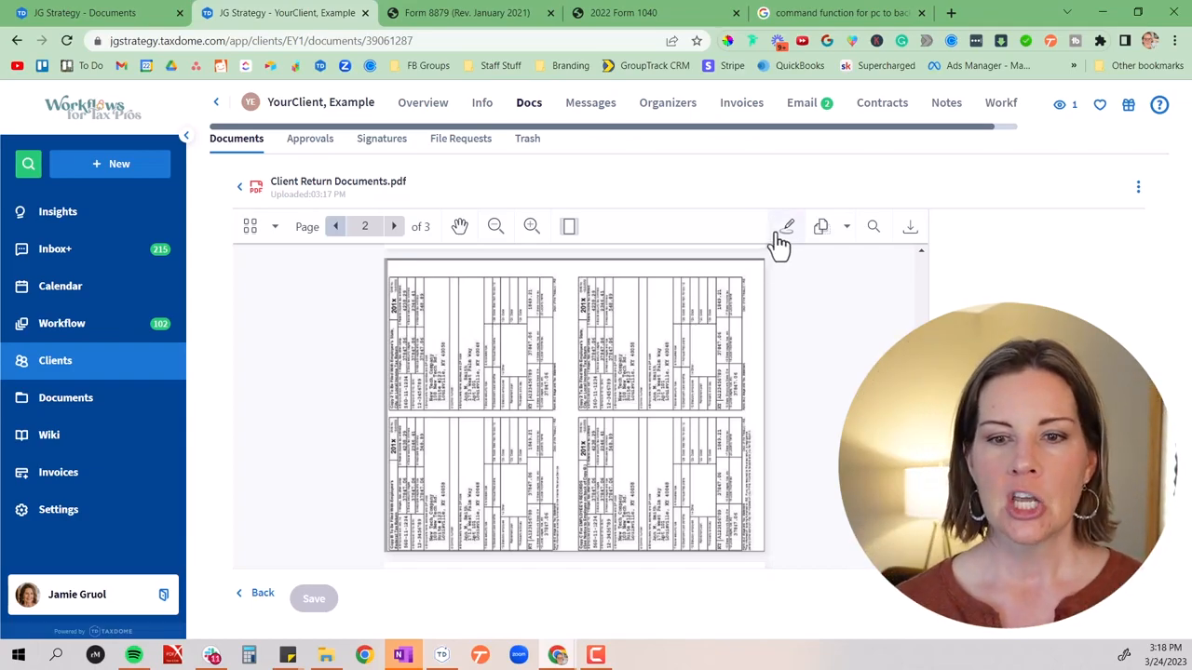
Rotate page 2 to the right in the PDF's page editor and save the edited document
left_click(822, 231)
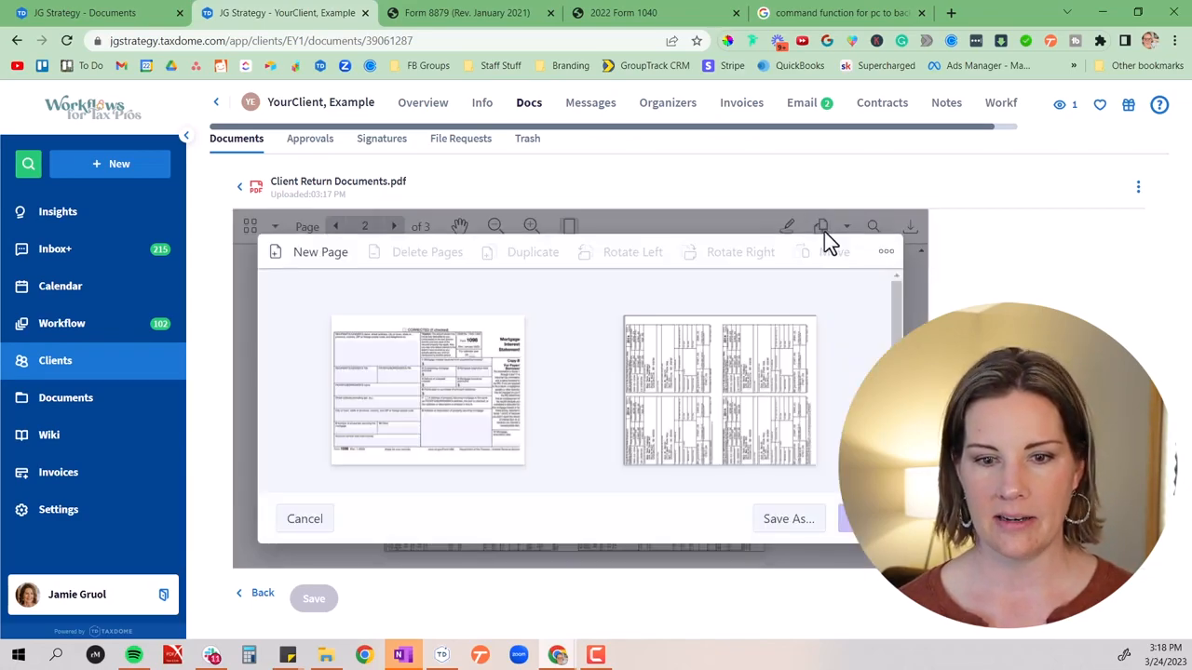
left_click(672, 391)
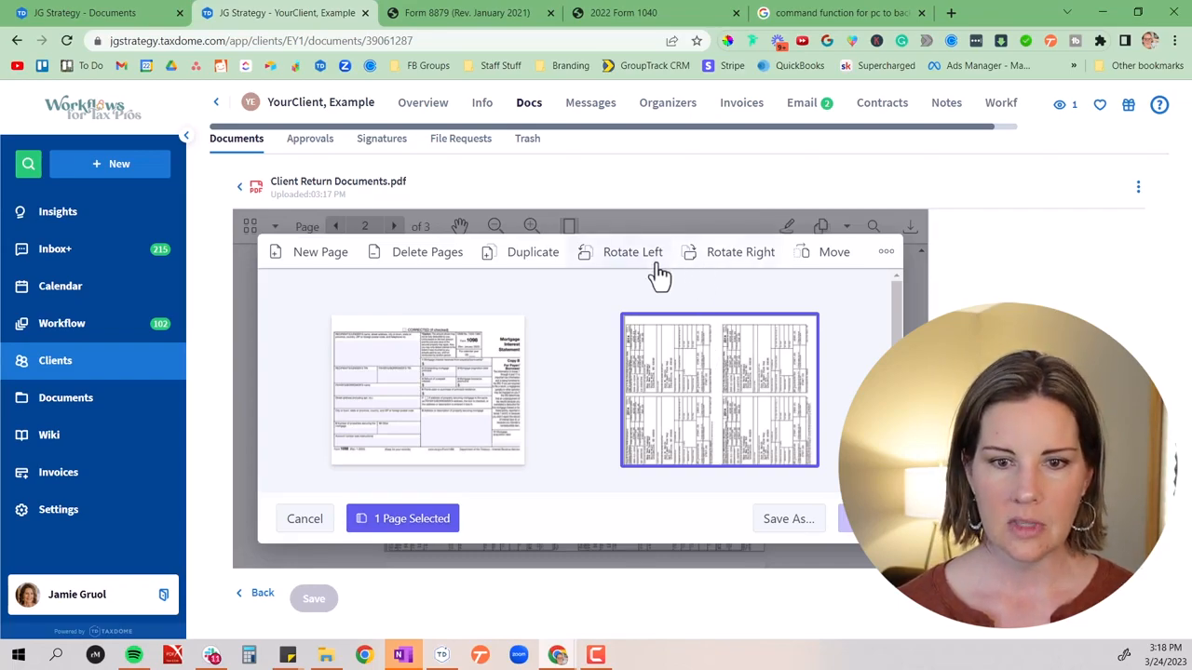
left_click(718, 266)
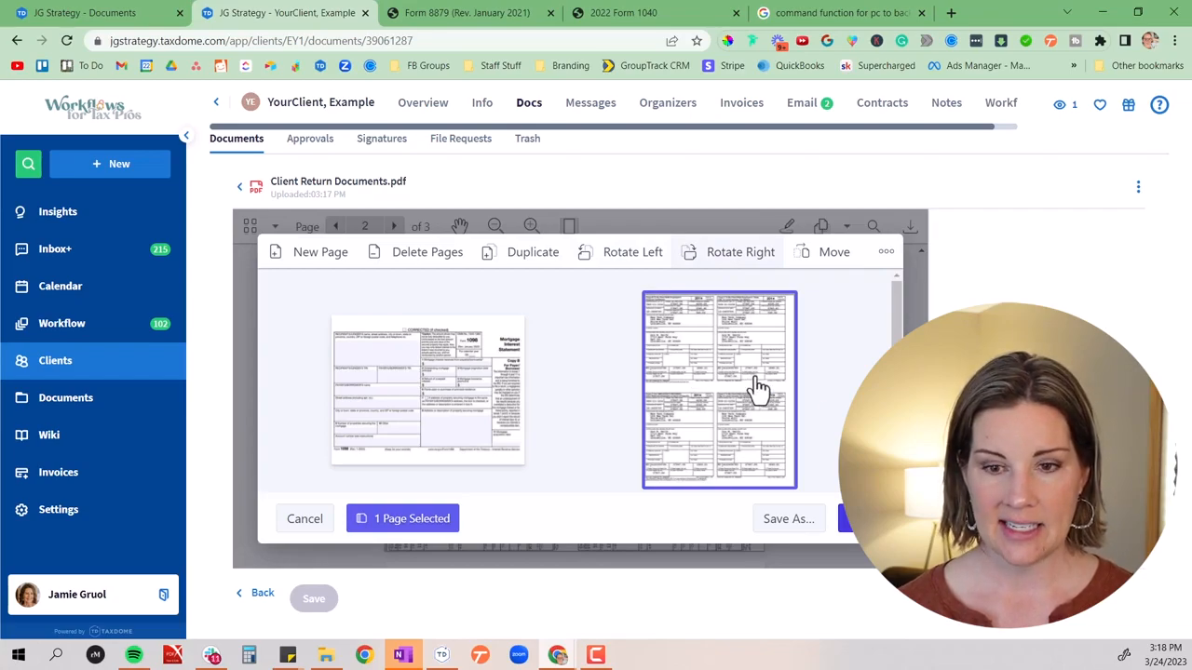
scroll(851, 388, "down", 2)
scroll(556, 348, "down", 2)
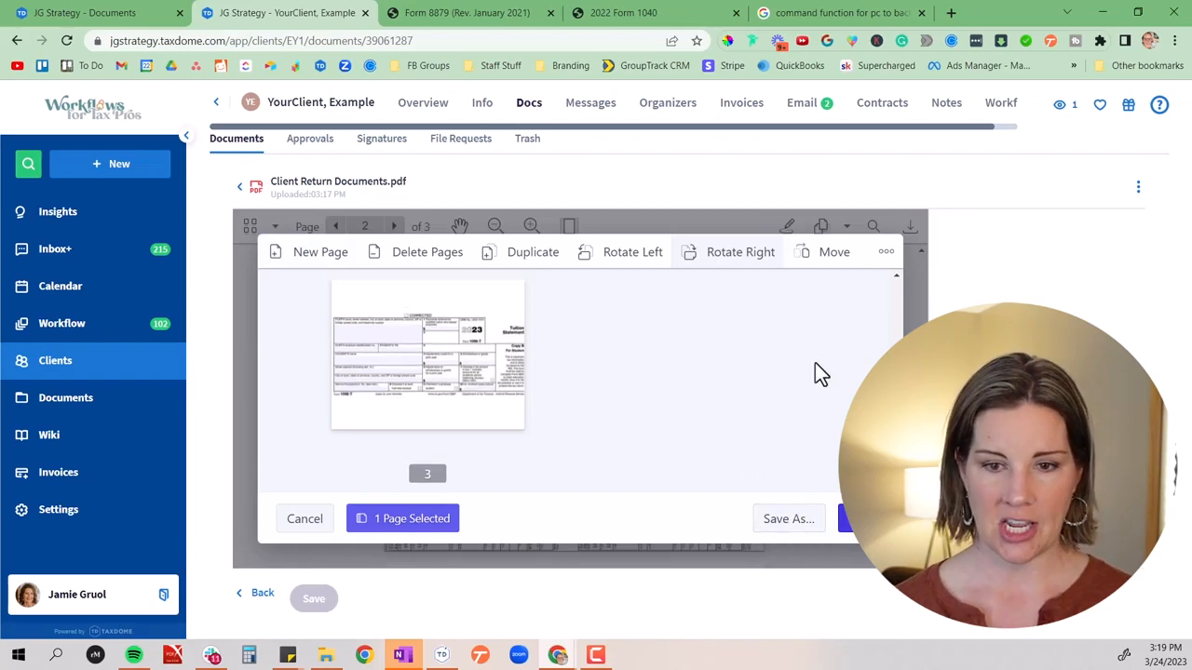
left_click(849, 519)
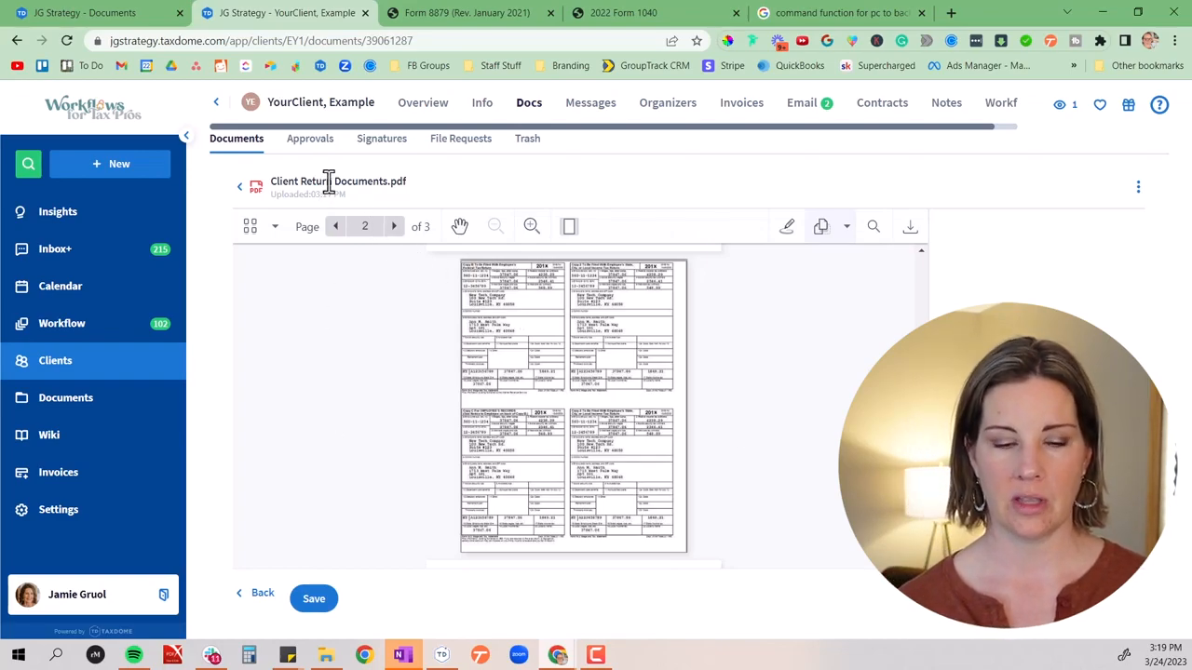
left_click(311, 605)
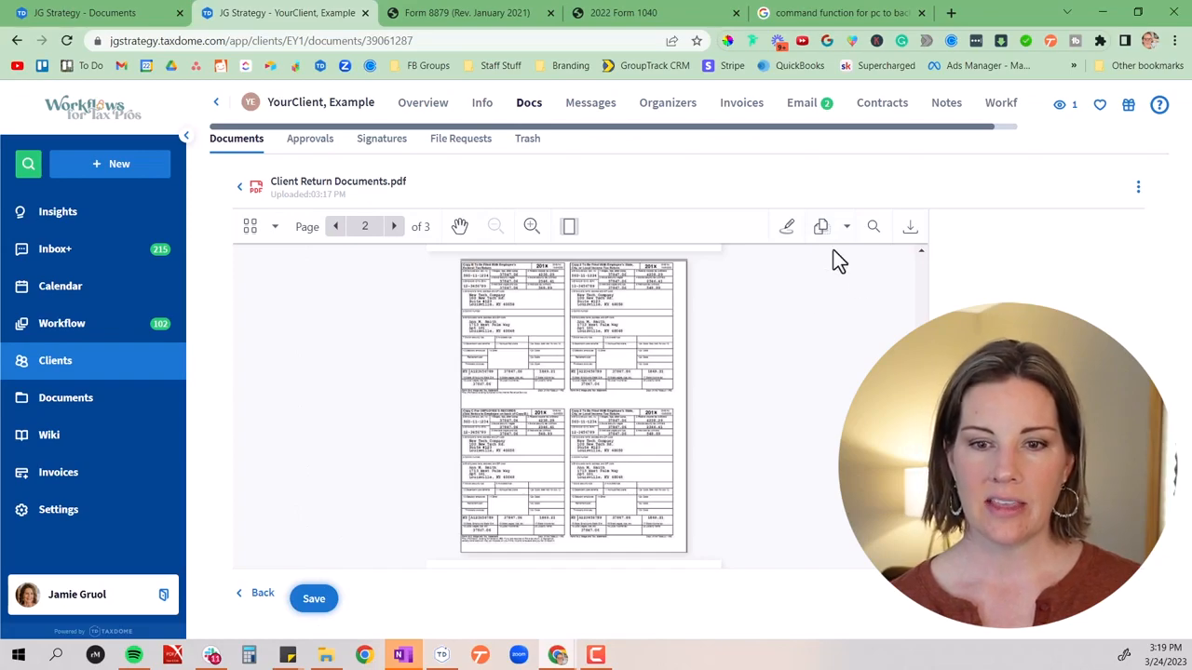
Open the PDF's annotation tools and choose the Text Highlighter for marking up the Form 1098 page
left_click(788, 232)
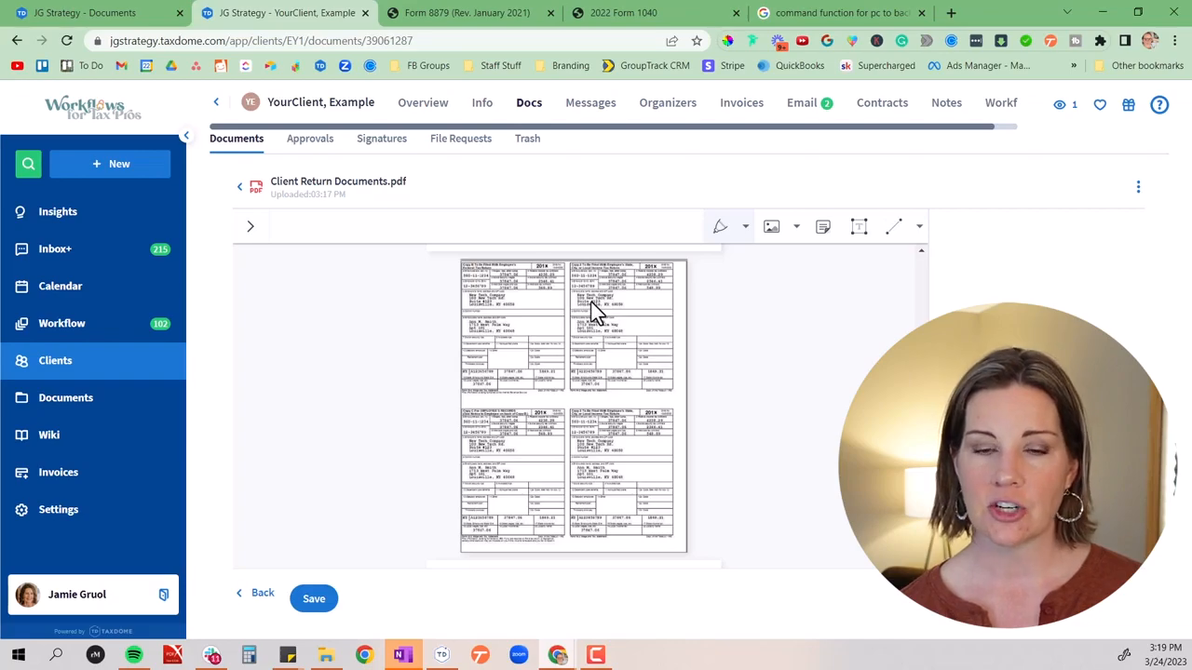
left_click(719, 231)
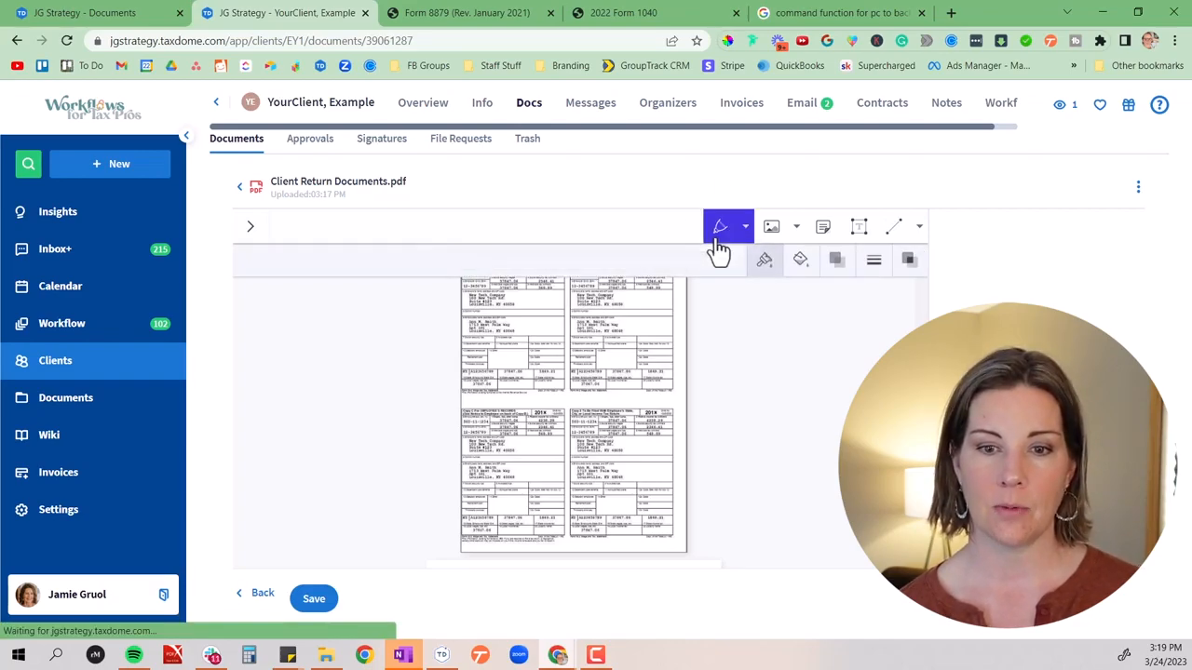
left_click(744, 226)
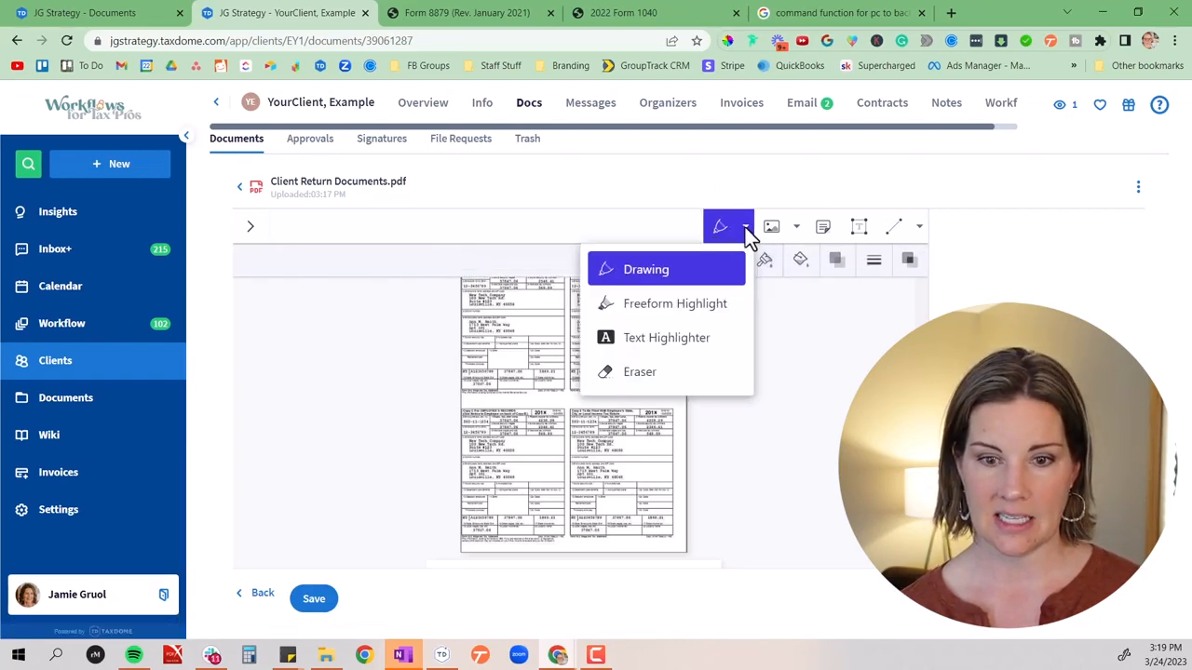
left_click(707, 341)
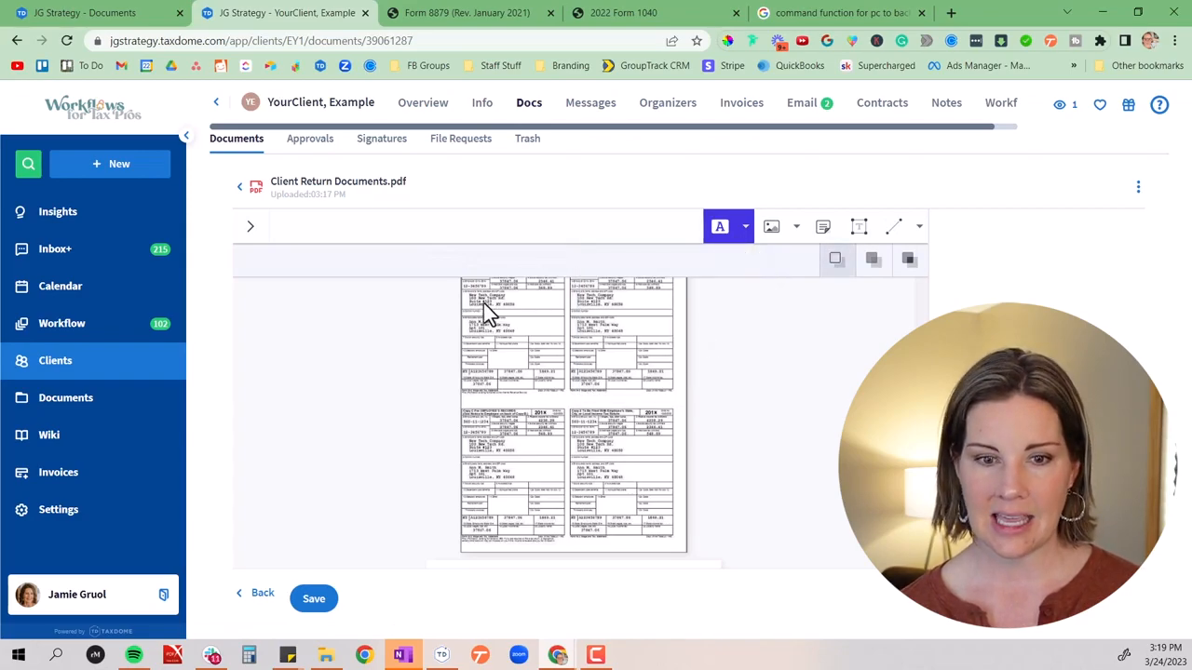
scroll(508, 308, "up", 3)
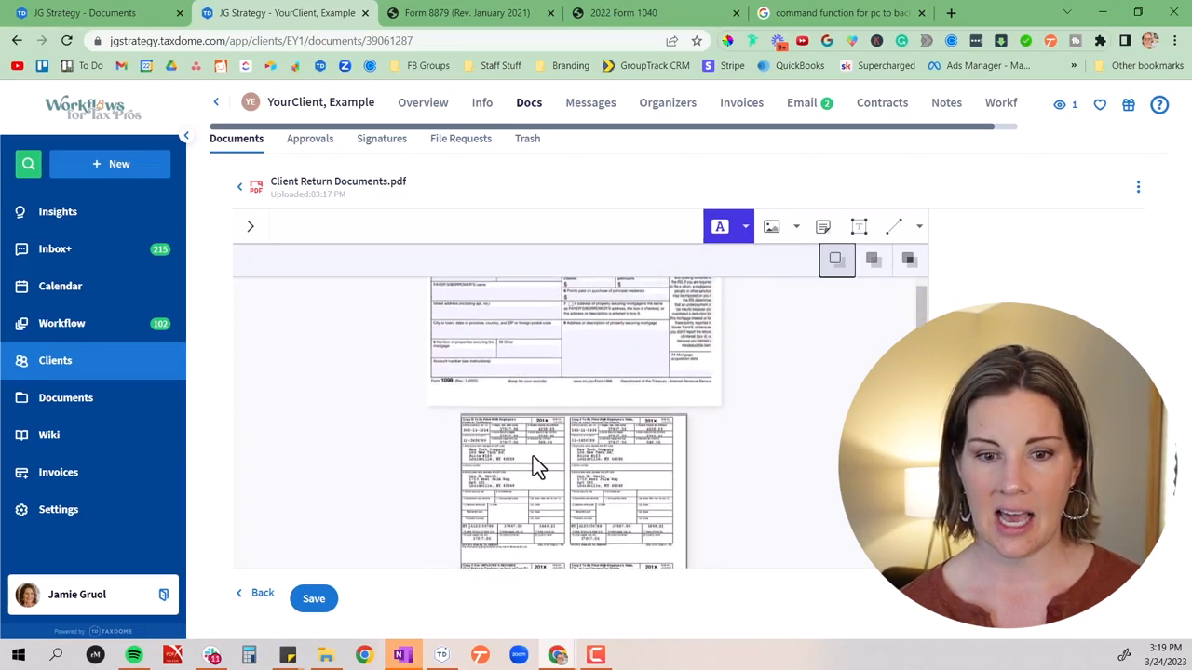
scroll(745, 332, "up", 1)
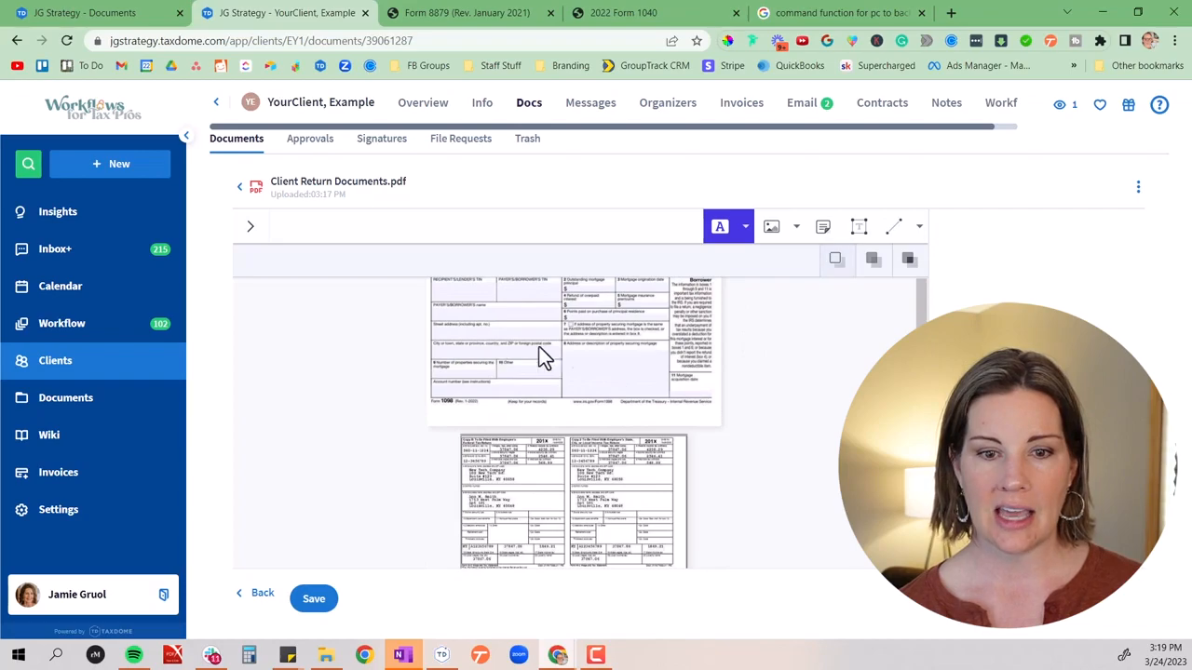
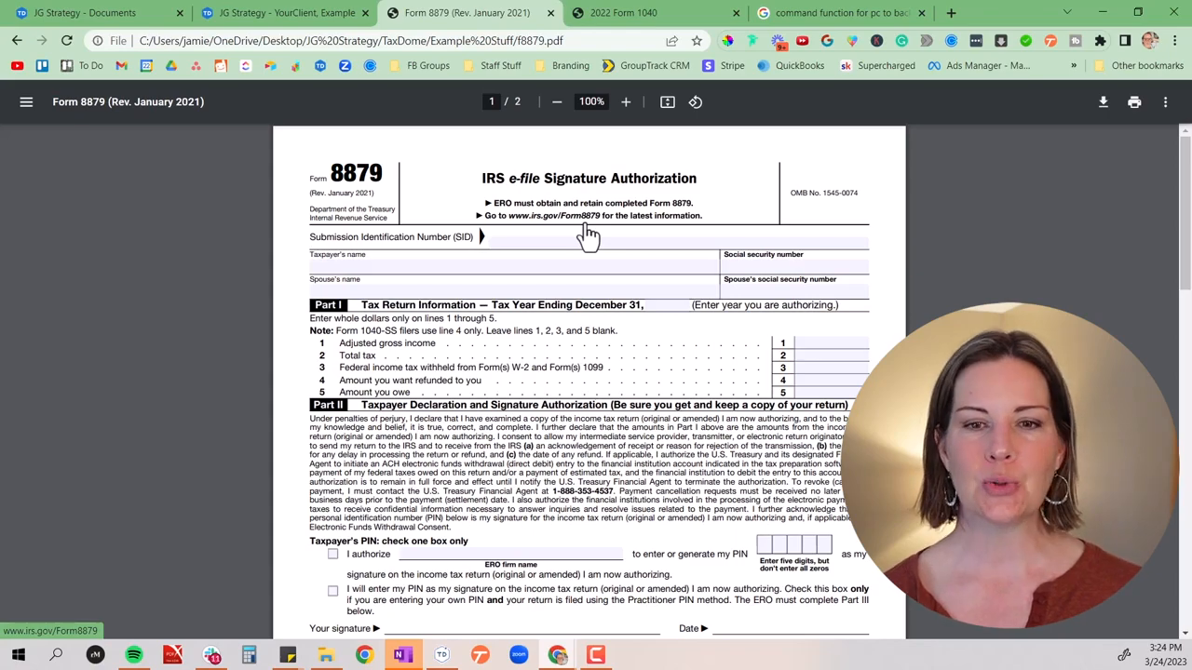
Print the 2022 Form 1040 to TaxDome Printer 2.0, then switch to the TaxDome app and return to its pending files list
left_click(652, 12)
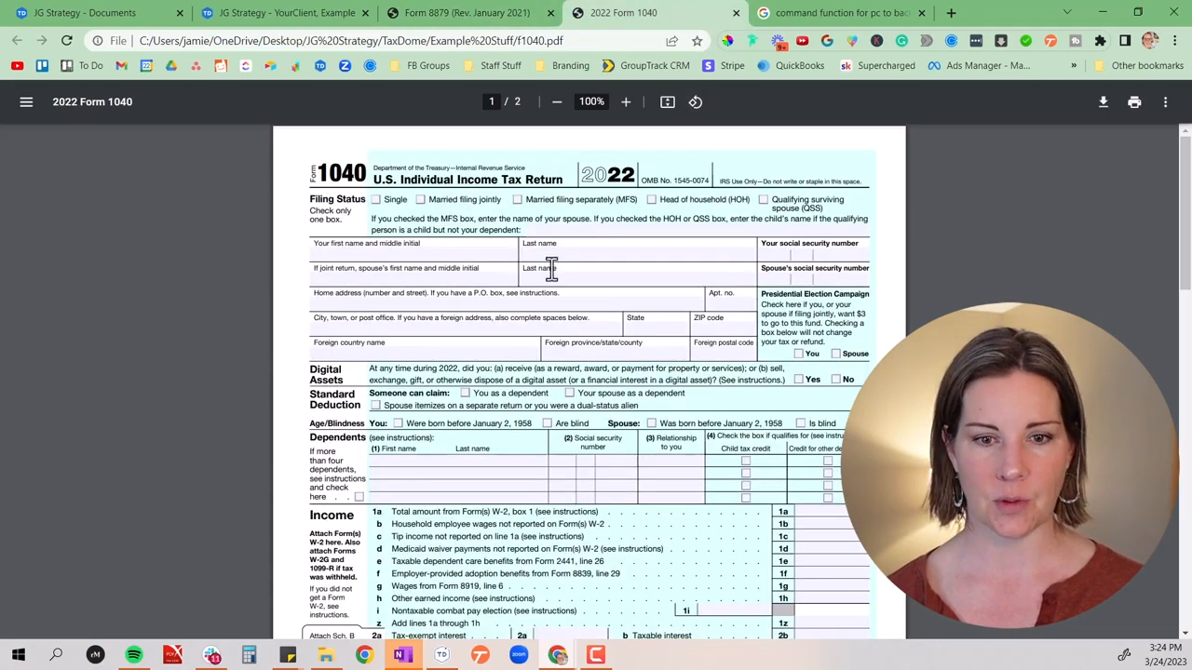
left_click(1134, 104)
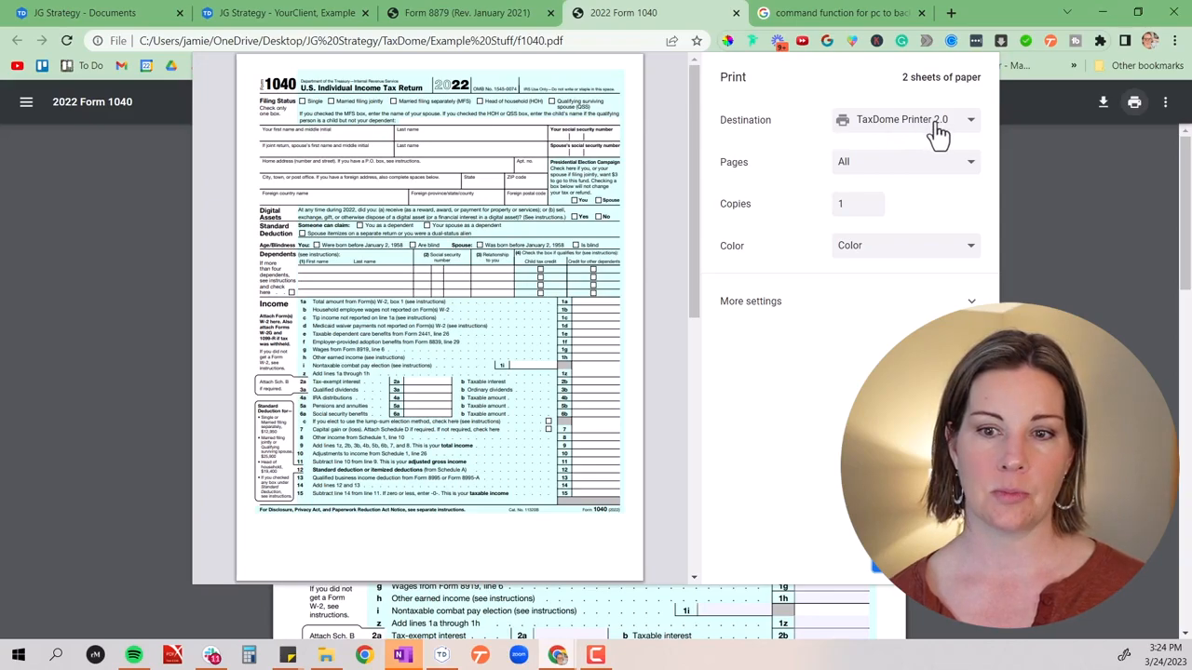
left_click(880, 572)
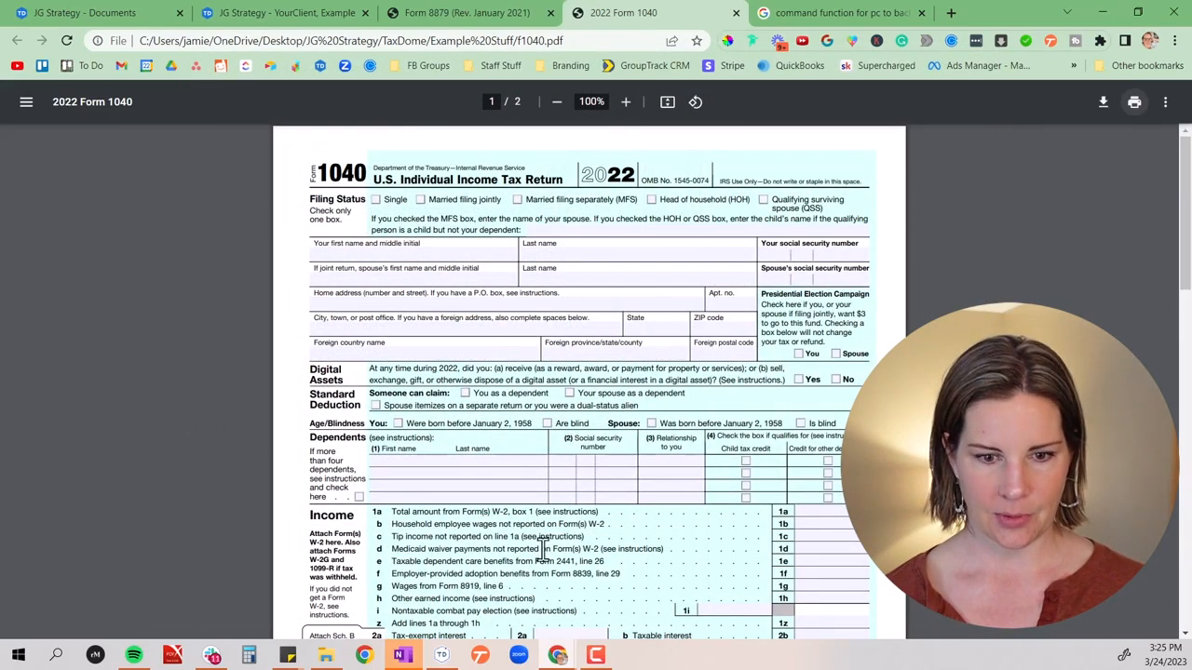
left_click(443, 656)
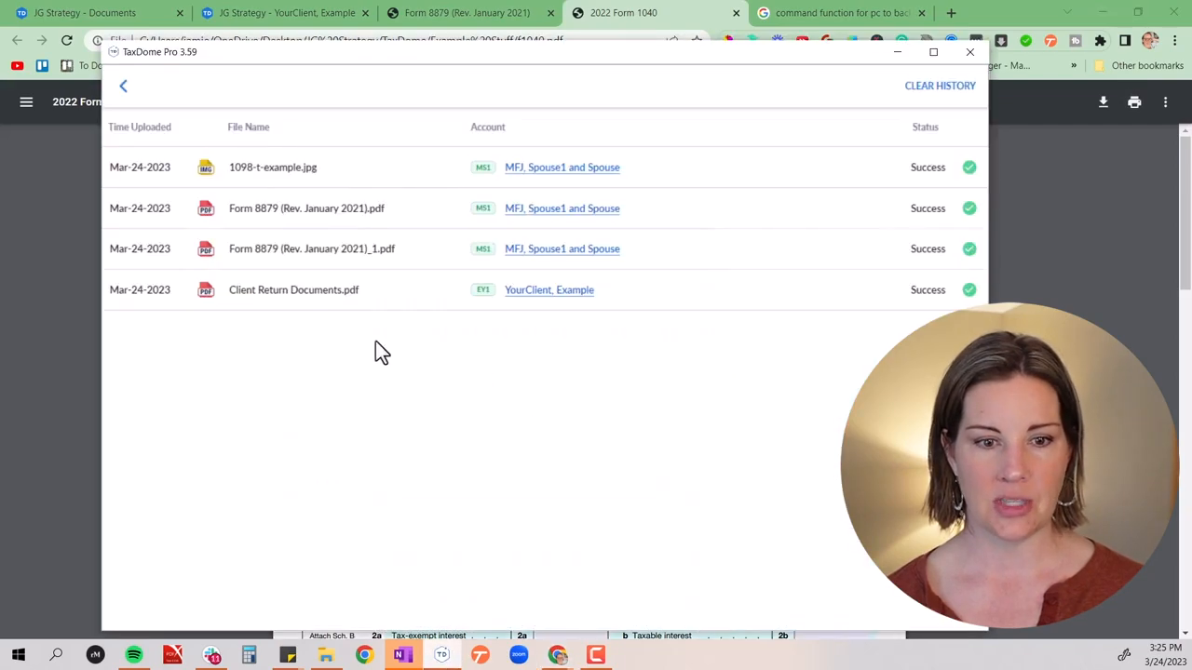
left_click(123, 88)
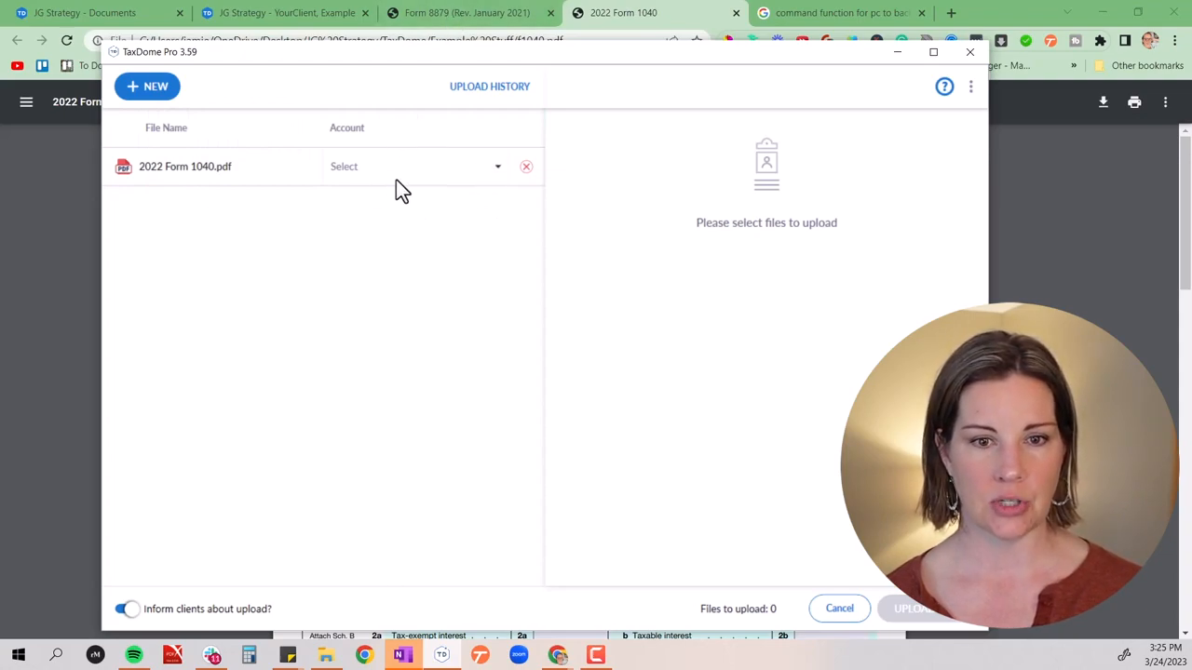
Print Form 8879 from the browser to TaxDome Printer 2.0 and switch back to the TaxDome upload window
left_click(538, 12)
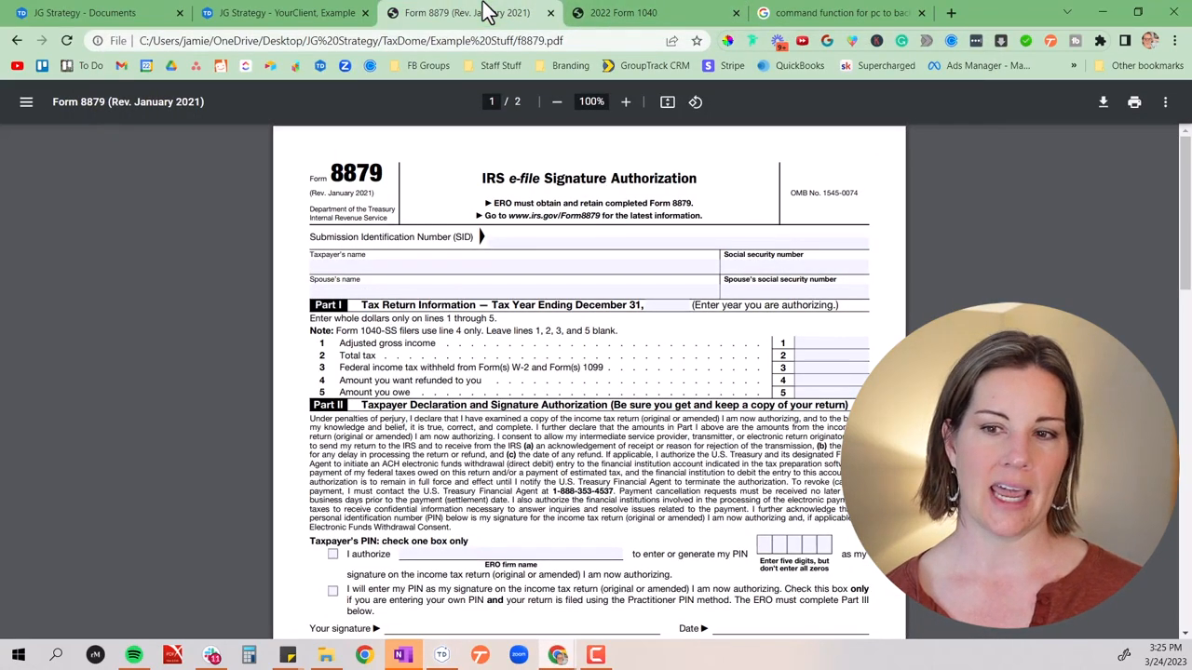
left_click(1135, 117)
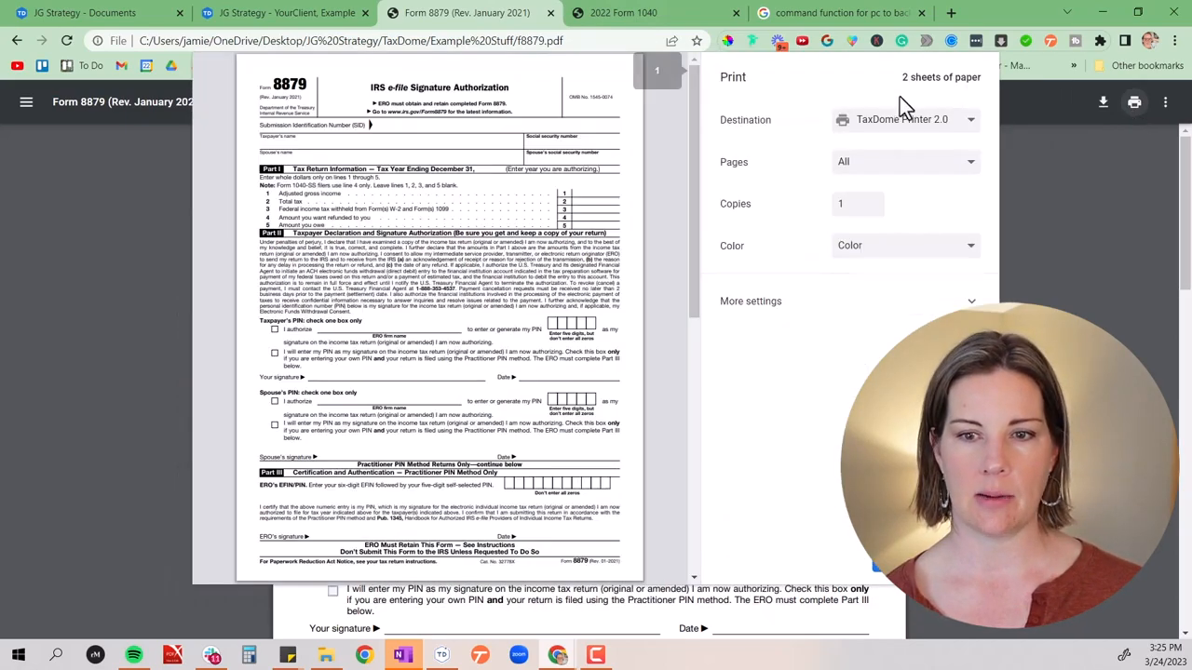
left_click(881, 576)
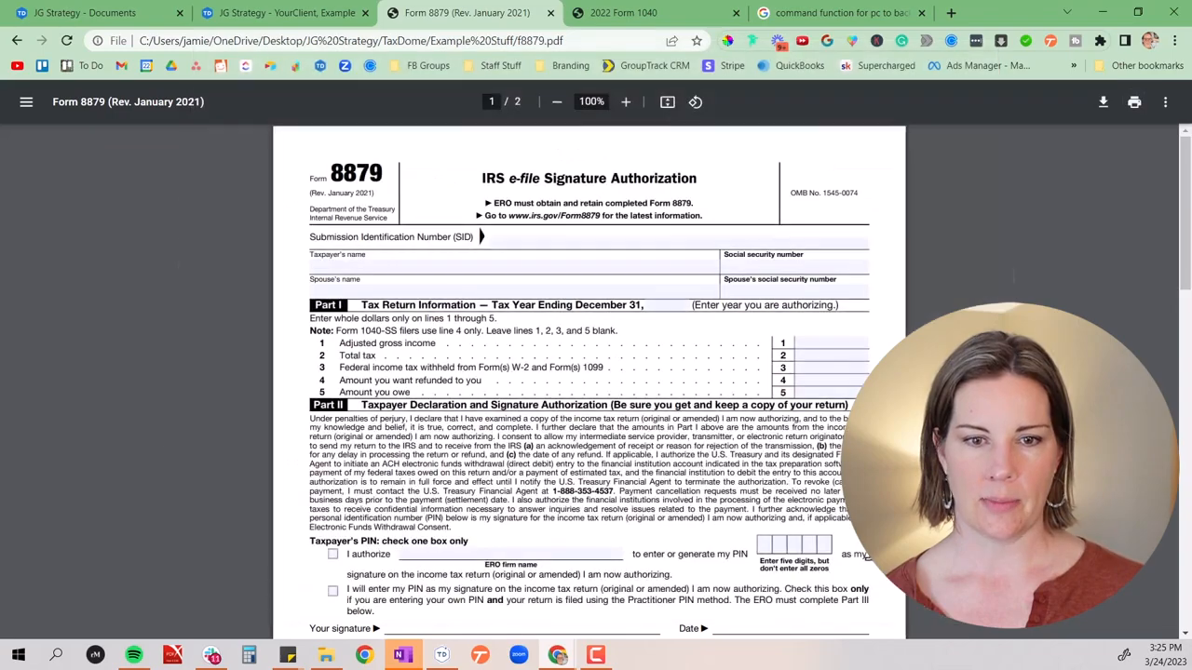
left_click(441, 657)
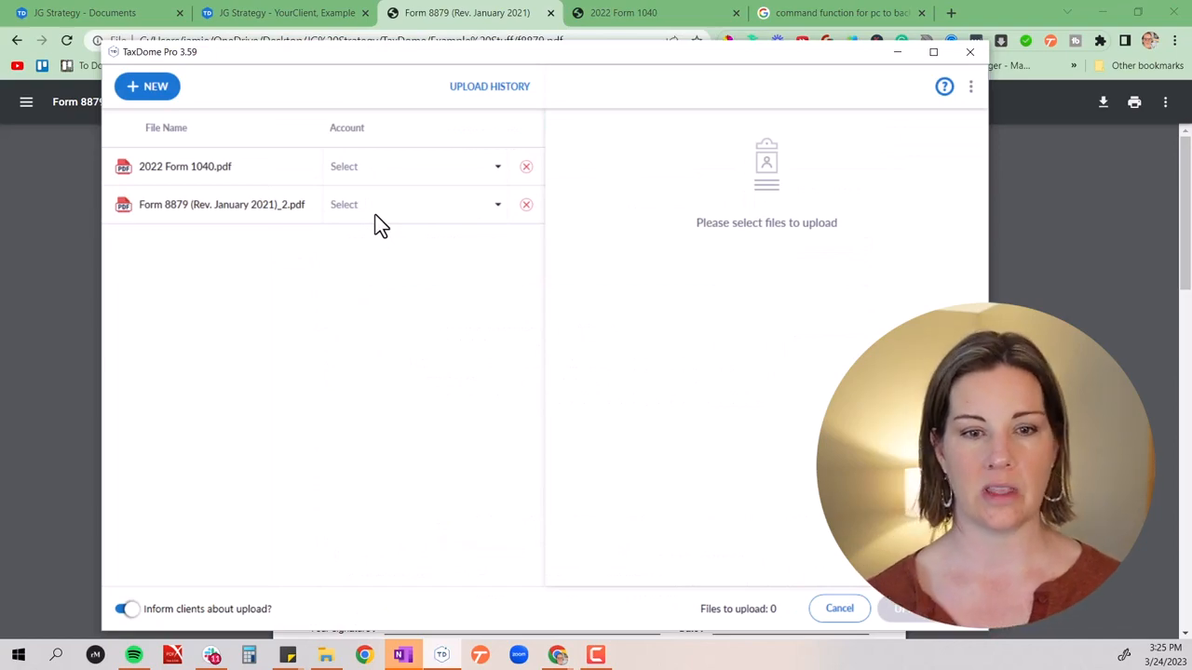
Search the accounts for "your" and assign the matching example client to both 2022 Form 1040.pdf and the Form 8879 PDF
left_click(374, 172)
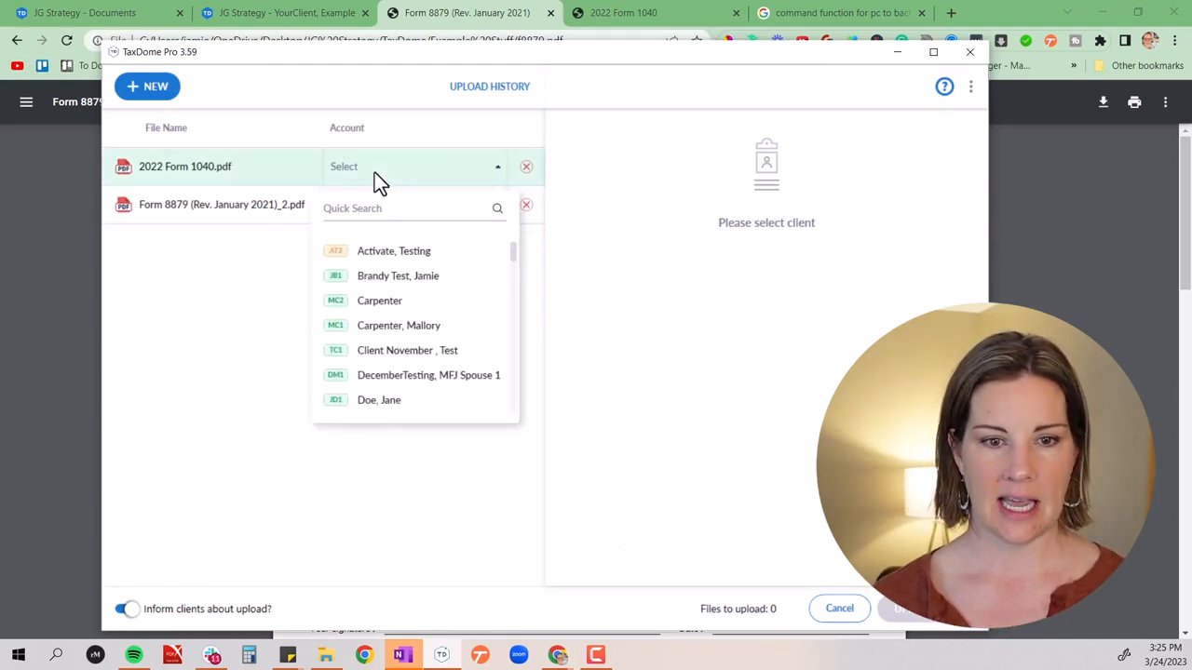
left_click(391, 212)
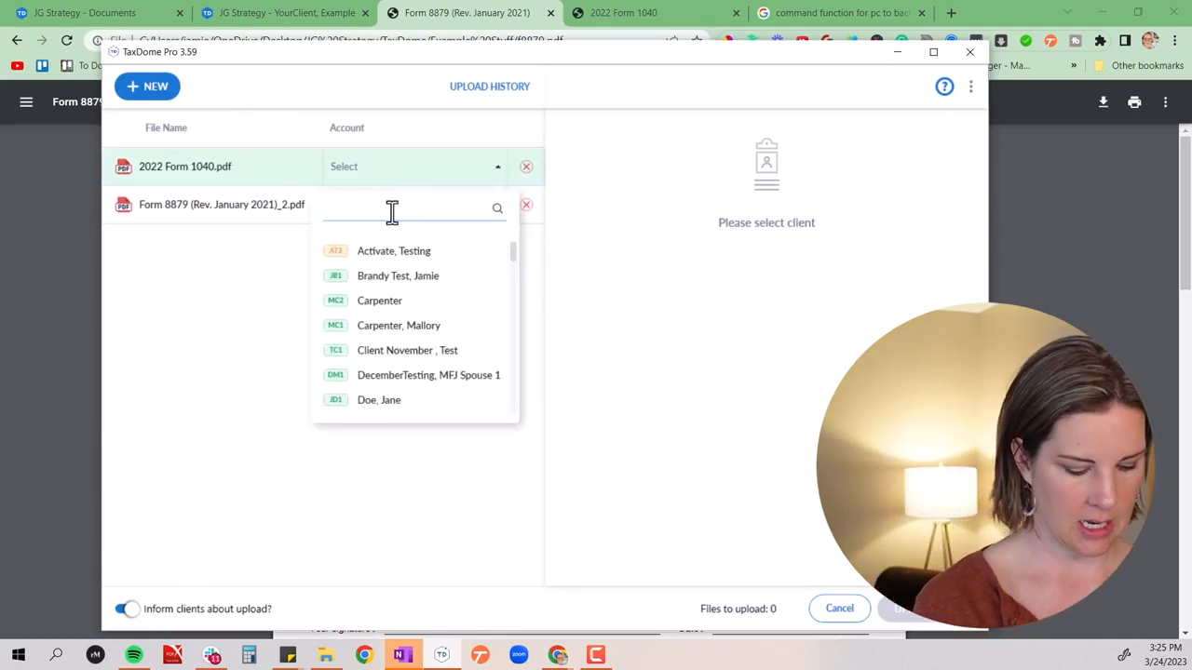
type("your")
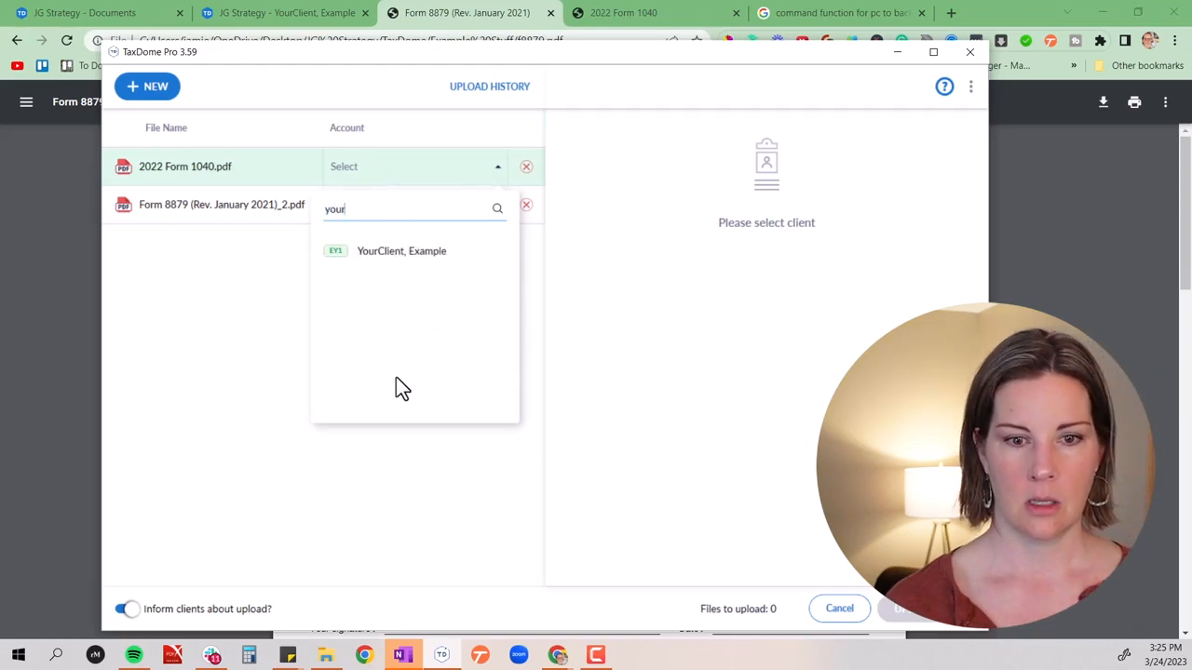
left_click(387, 249)
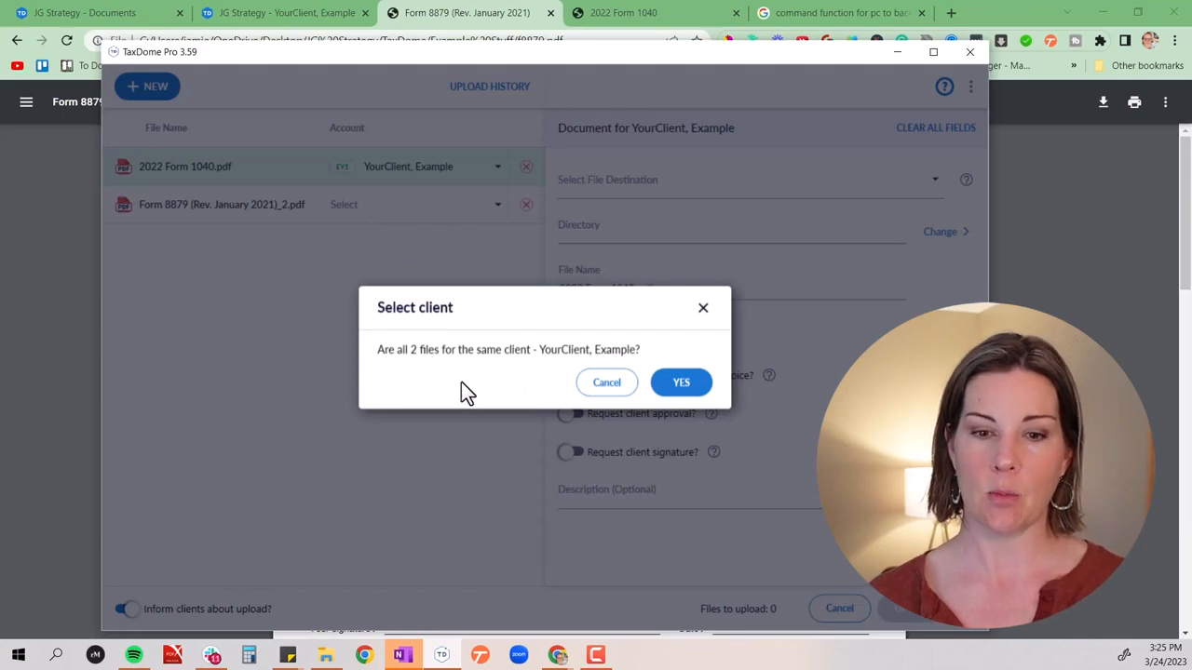
left_click(684, 391)
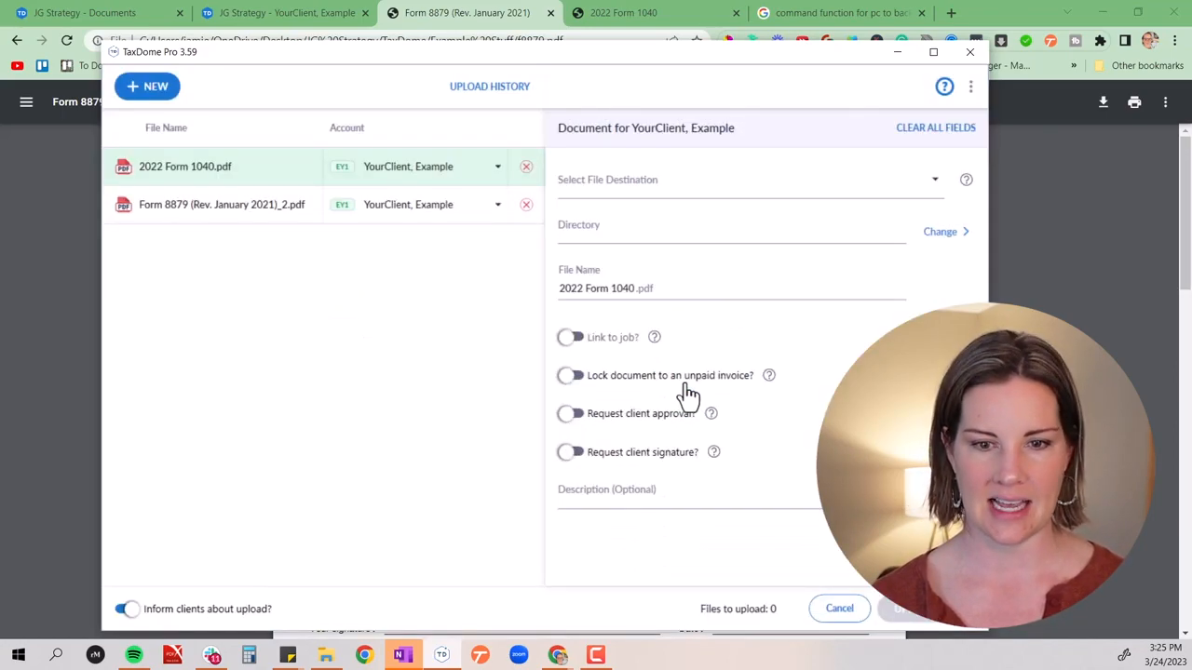
left_click(427, 206)
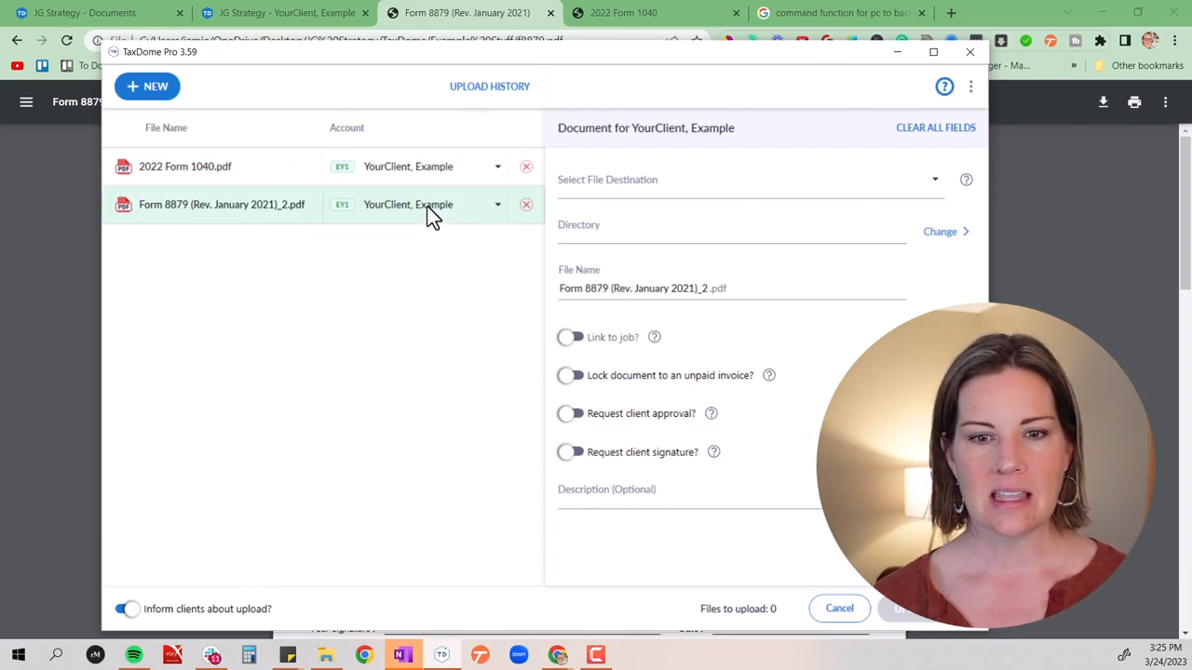
type("your")
File only 2022 Form 1040.pdf under Firm docs shared with client, in the 2022 > Client Return directory, without applying the destination to both files
left_click(424, 170)
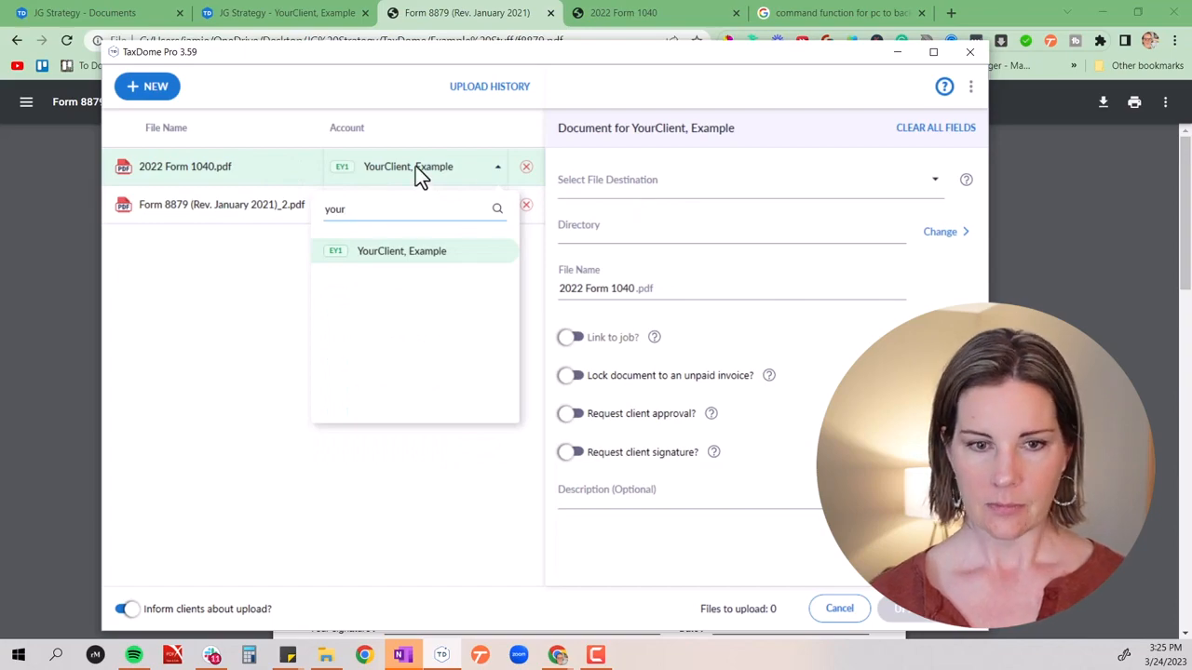
left_click(705, 184)
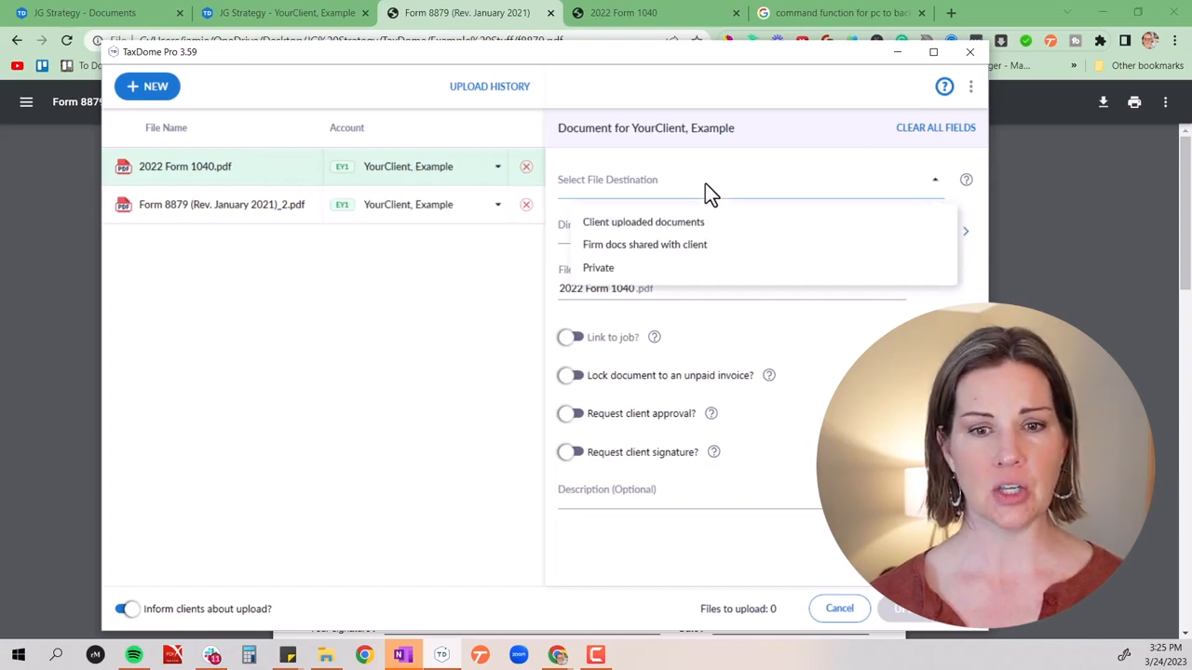
left_click(670, 242)
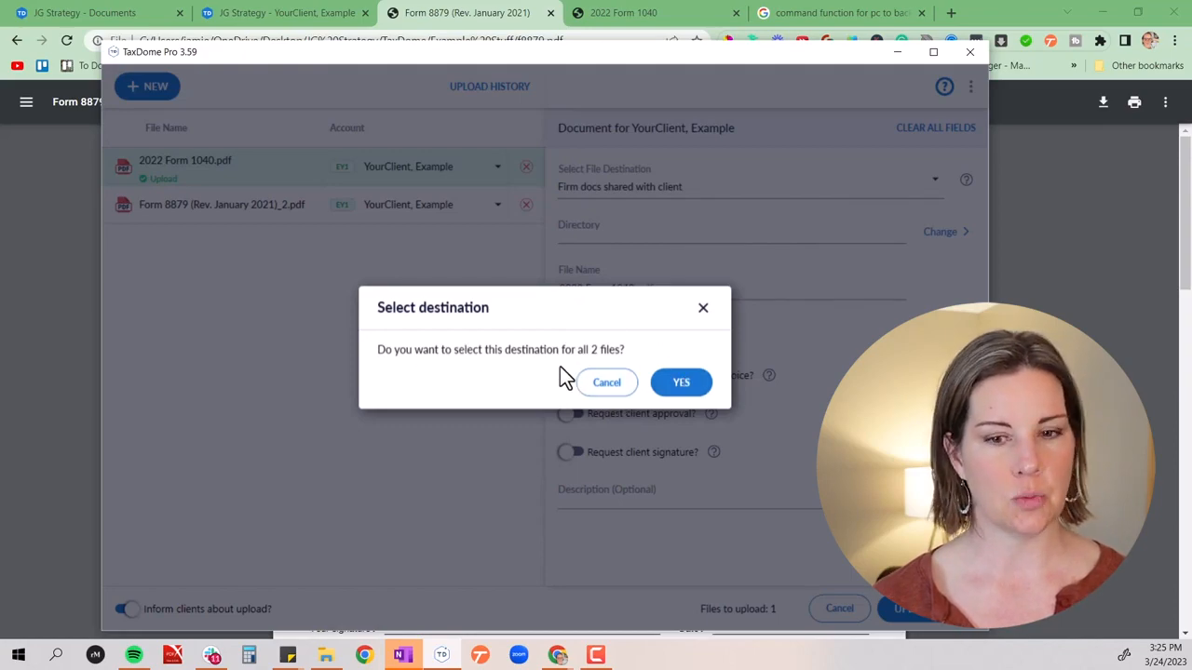
left_click(610, 386)
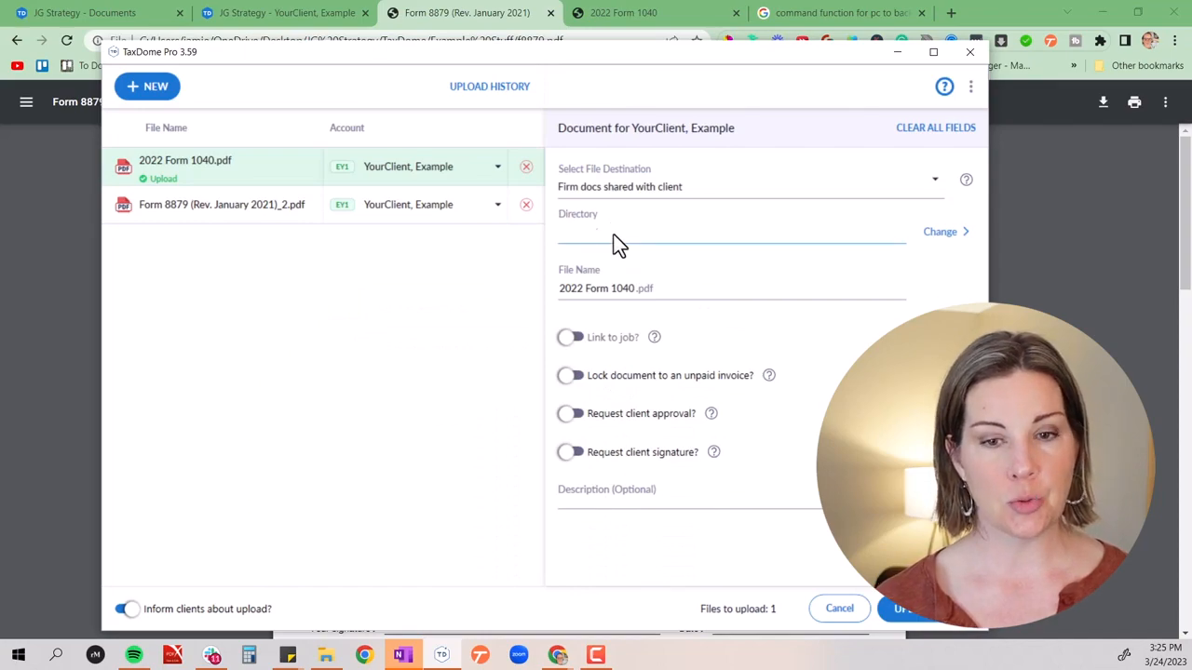
left_click(939, 232)
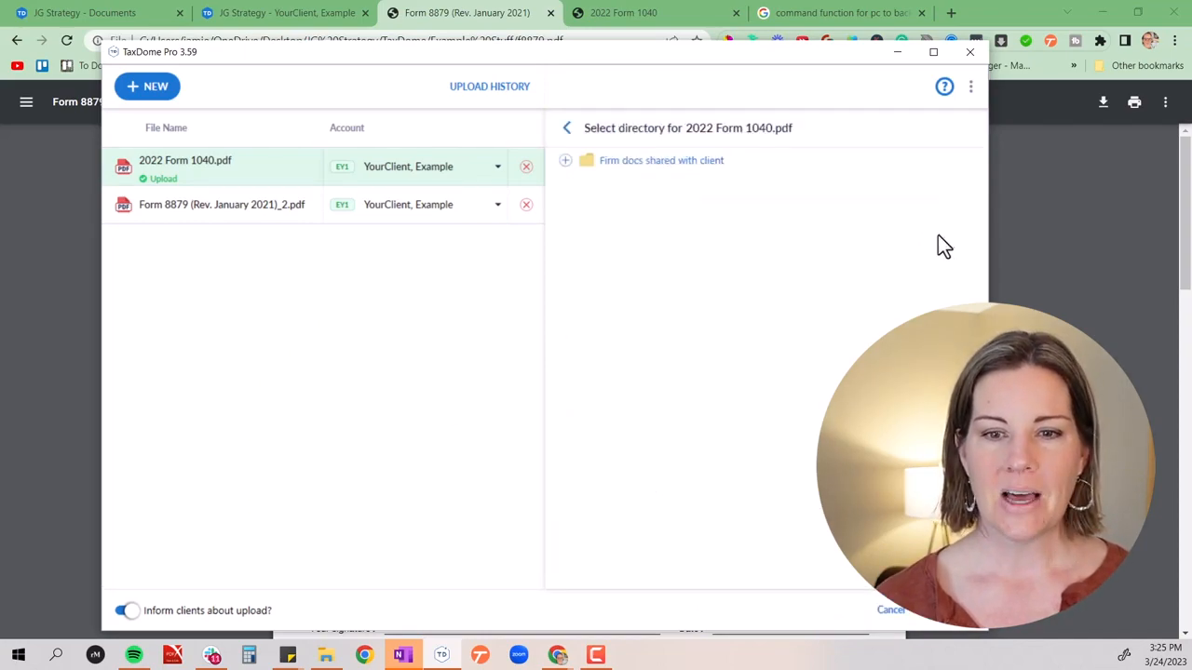
left_click(565, 166)
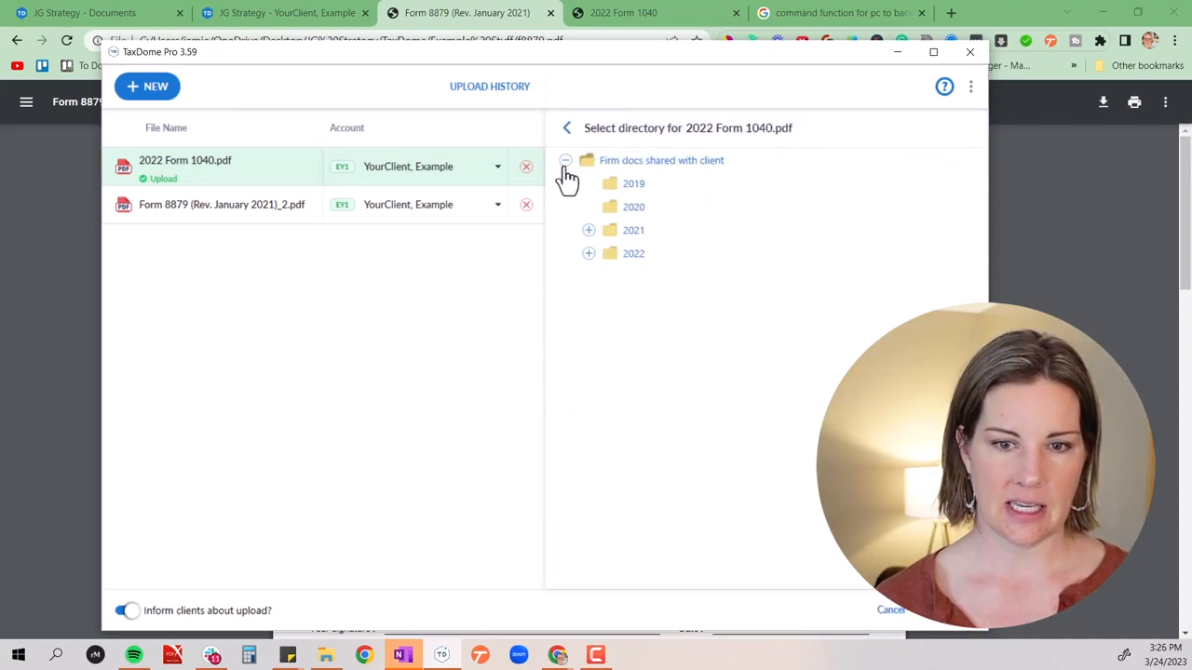
left_click(588, 255)
left_click(674, 277)
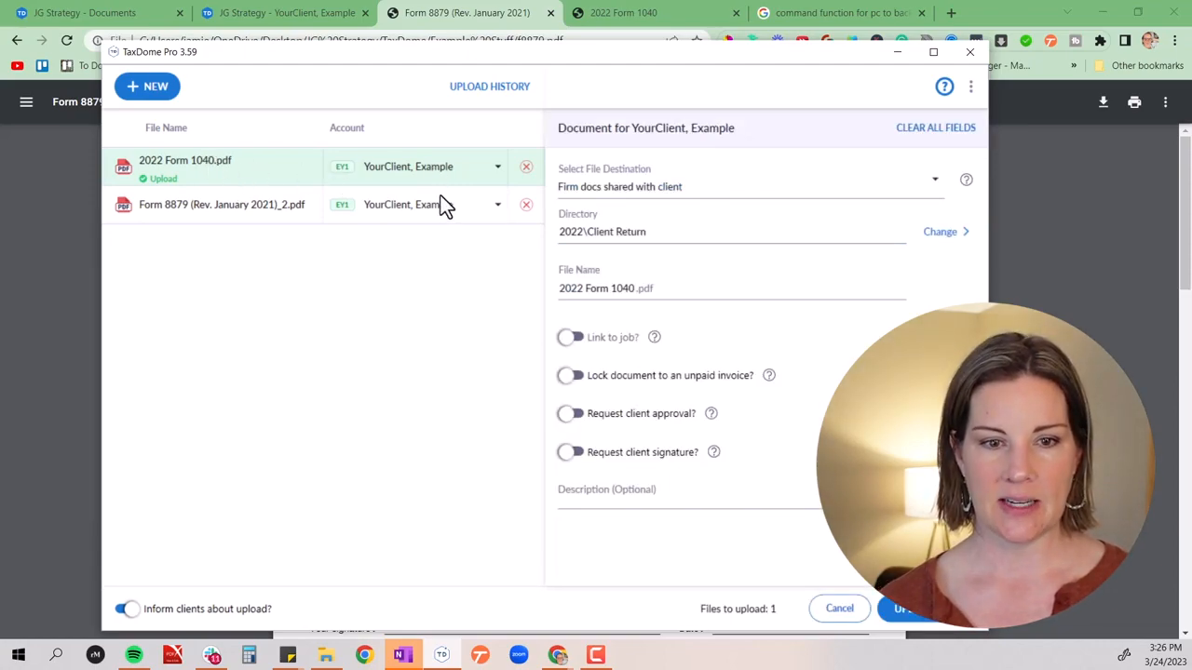
Upload 2022 Form 1040.pdf to the shared client folder and return from the upload history to the pending files list
left_click(639, 186)
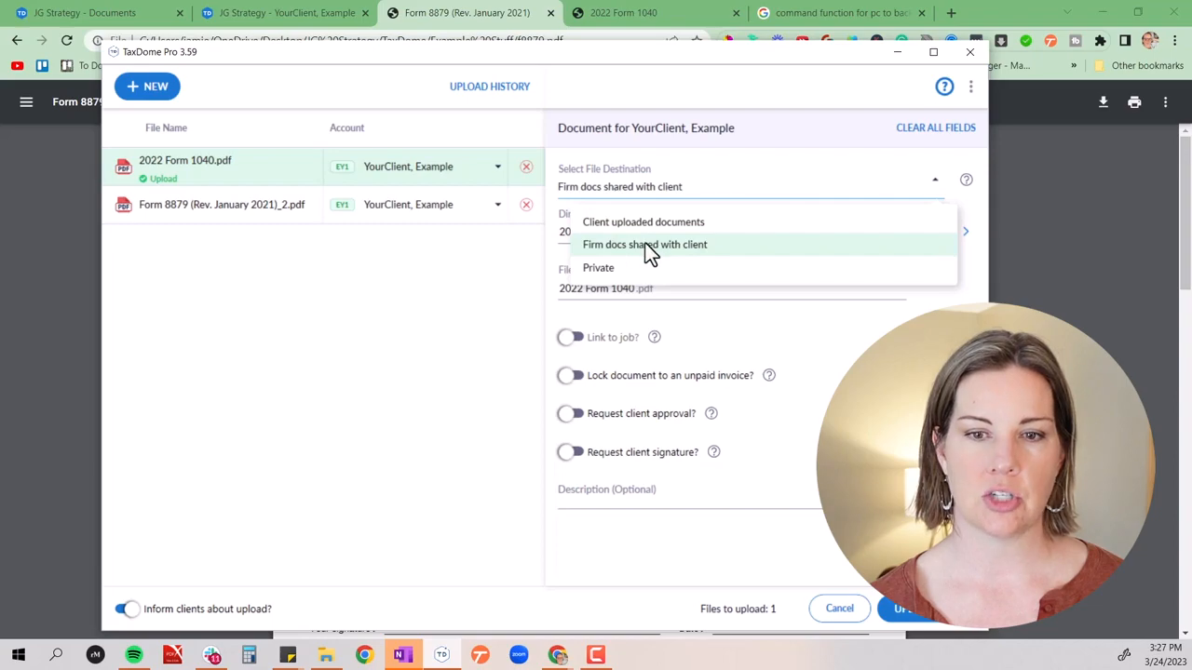
left_click(645, 244)
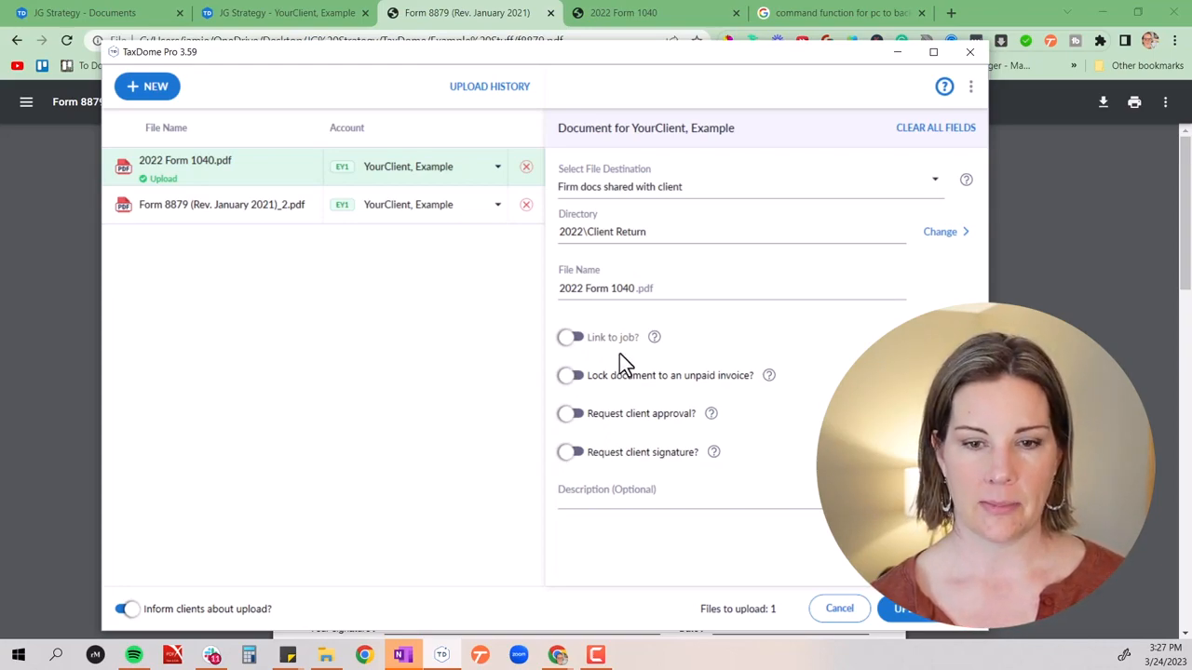
left_click(922, 614)
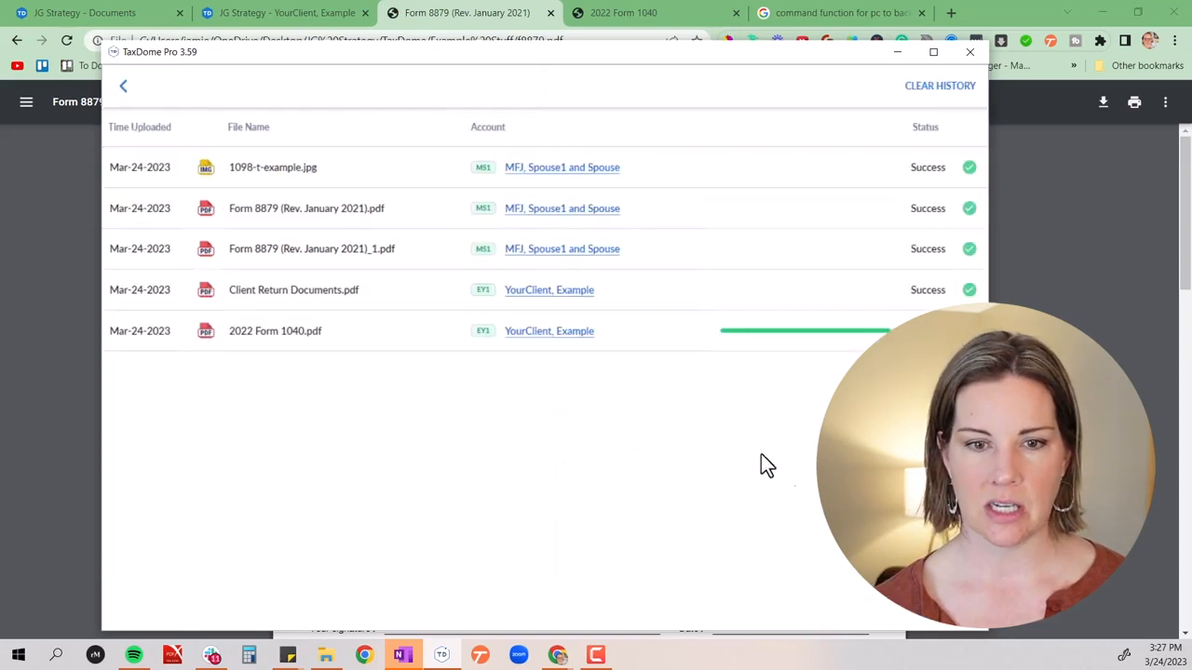
left_click(122, 88)
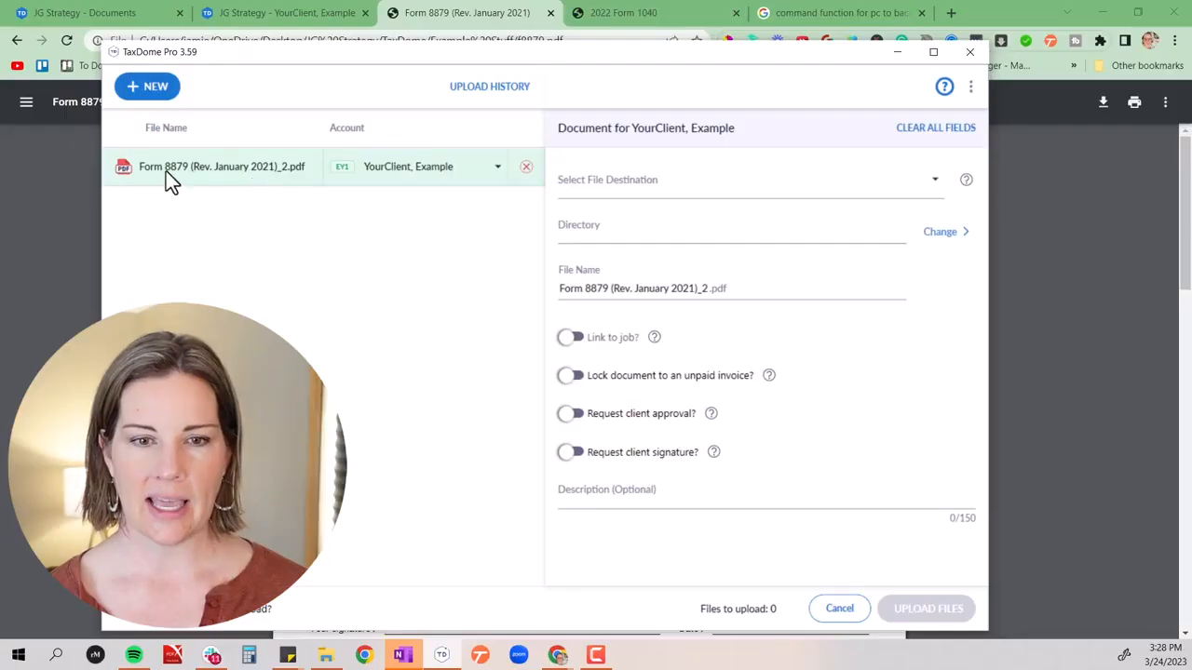
Set the Form 8879 PDF's destination to Firm docs shared with client, in the 2022\Client Return directory
left_click(605, 188)
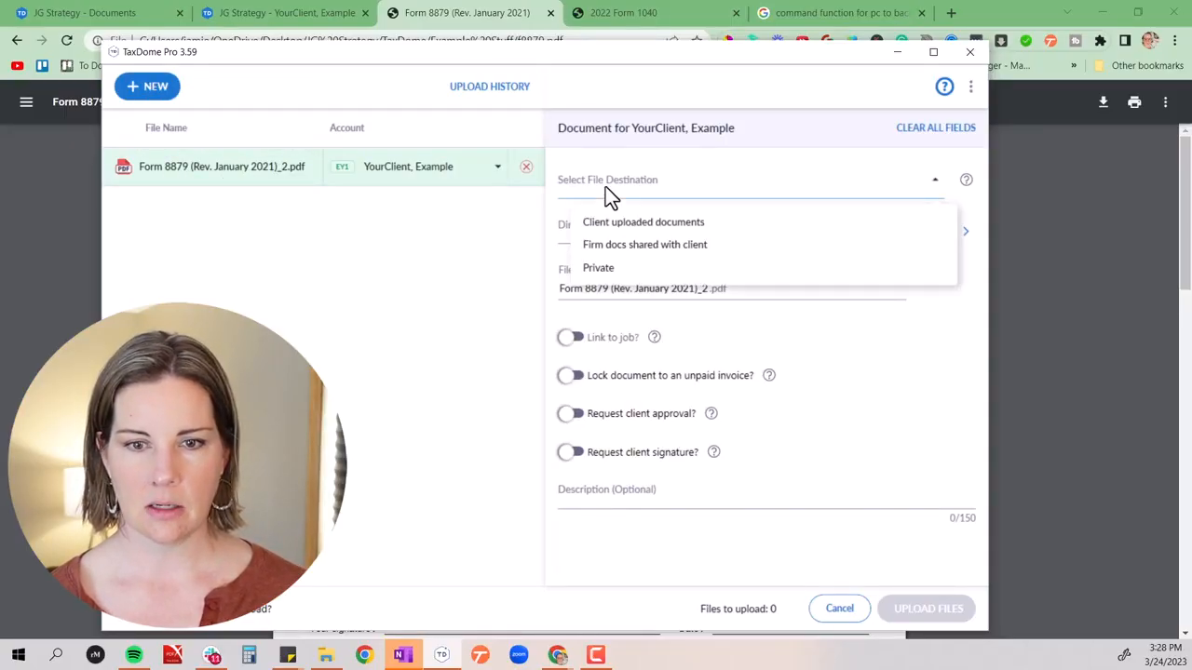
left_click(635, 249)
left_click(614, 227)
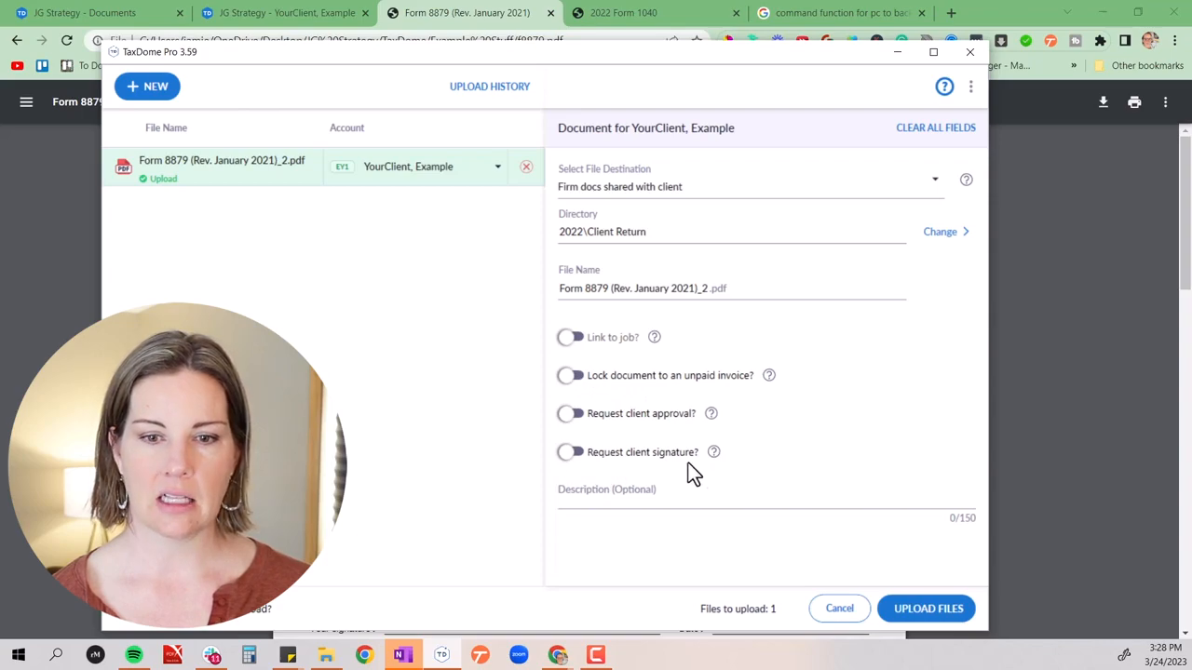
Request the client's signature on the Form 8879 PDF and apply the 8879 signature template
left_click(568, 452)
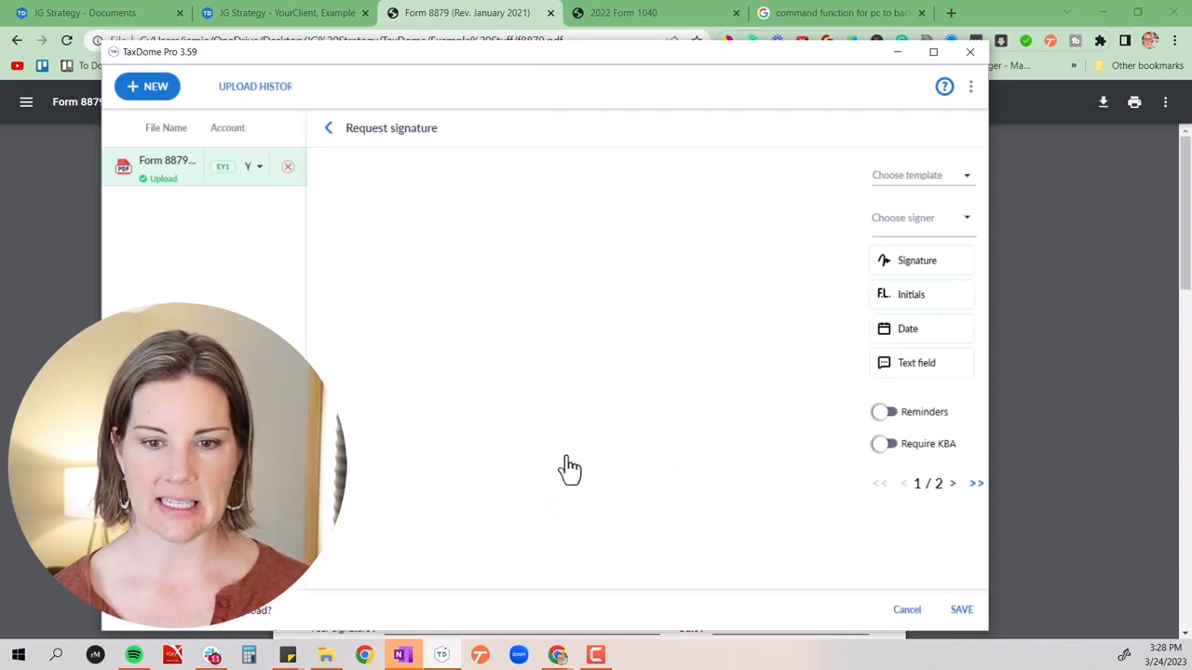
left_click(885, 181)
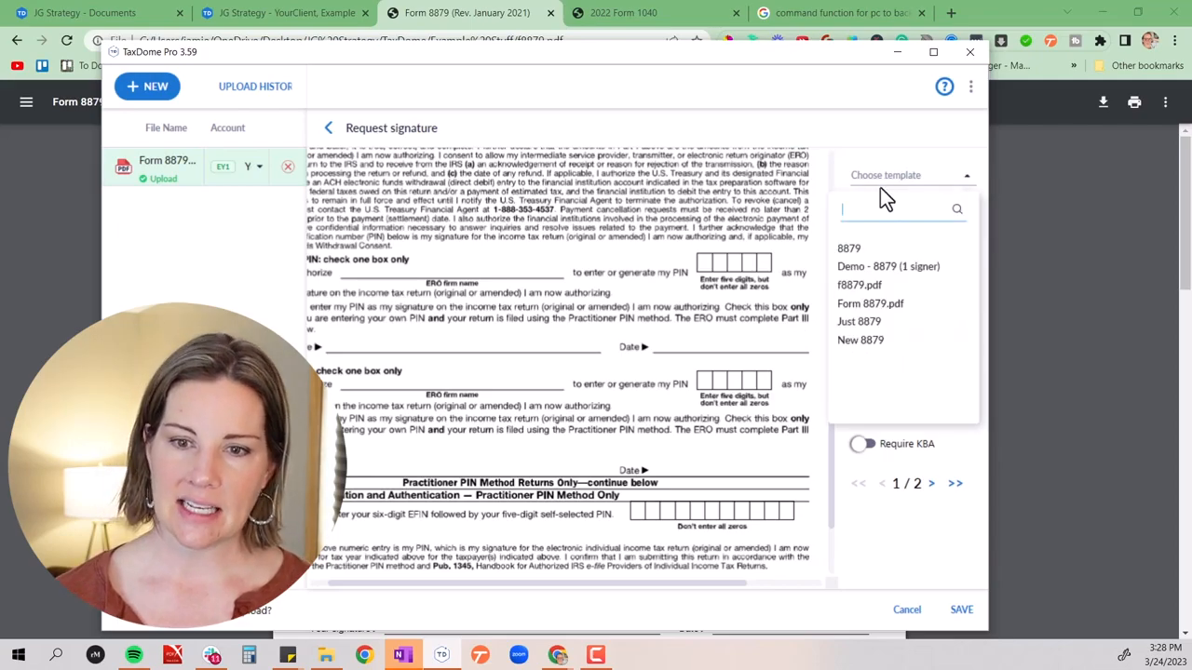
left_click(849, 248)
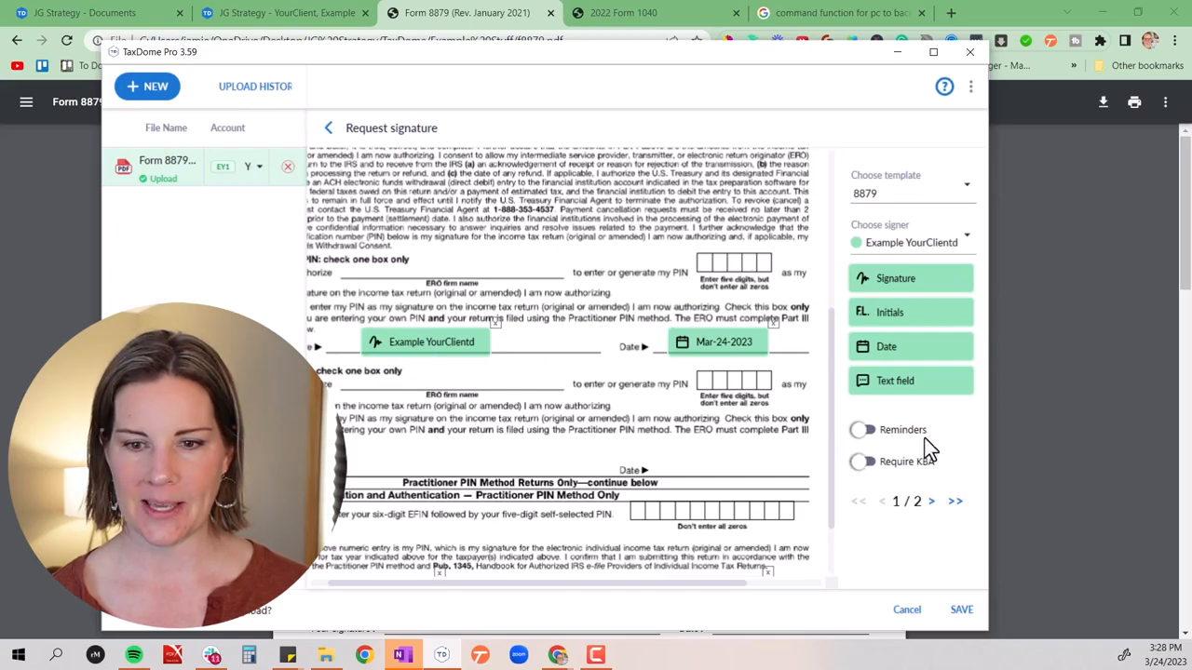
Enable signature reminders with an inactivity threshold of 2 days and a limit of 5, keeping Require KBA off
left_click(863, 432)
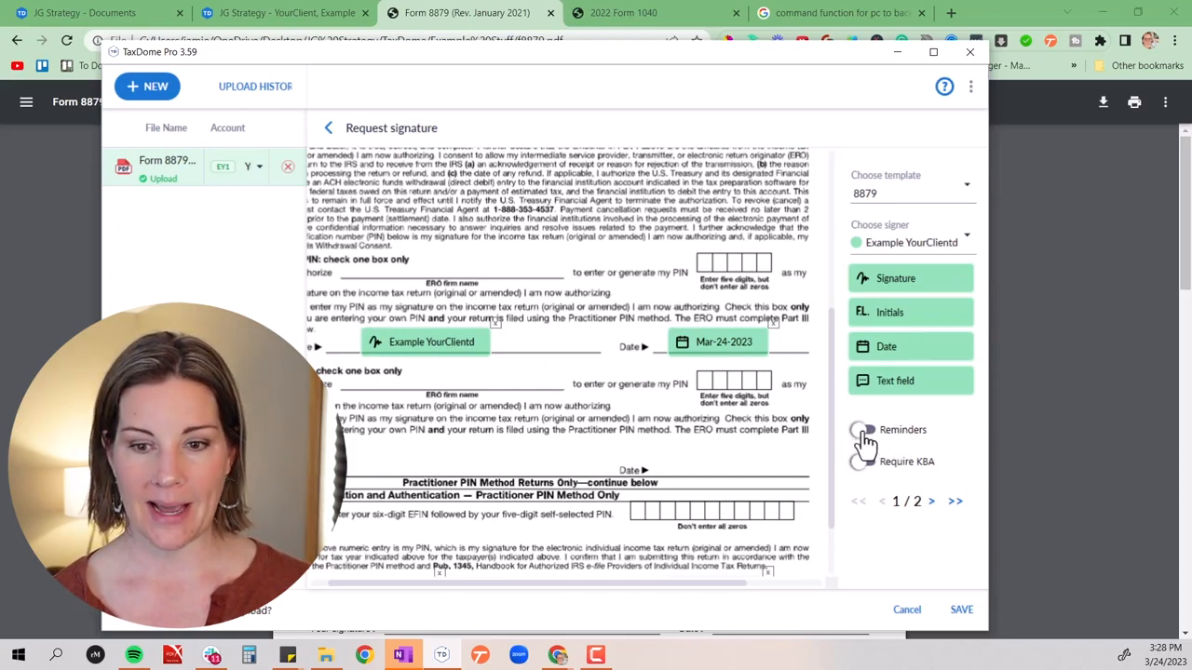
left_click_drag(879, 466, 843, 474)
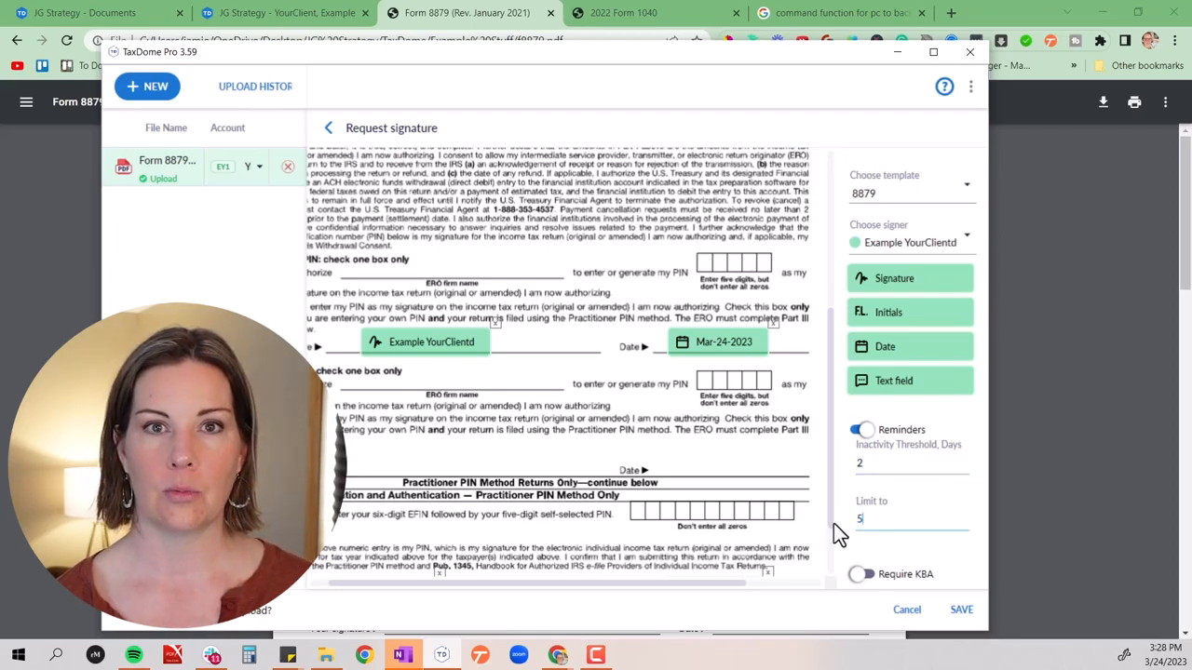
left_click(862, 575)
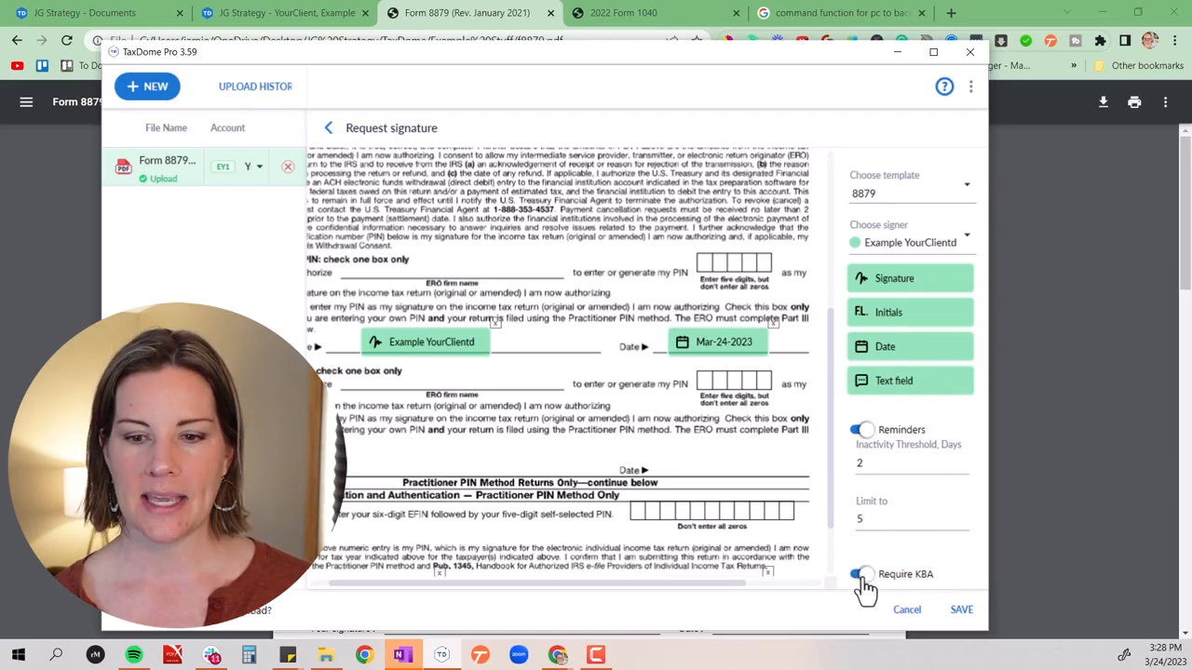
left_click(862, 576)
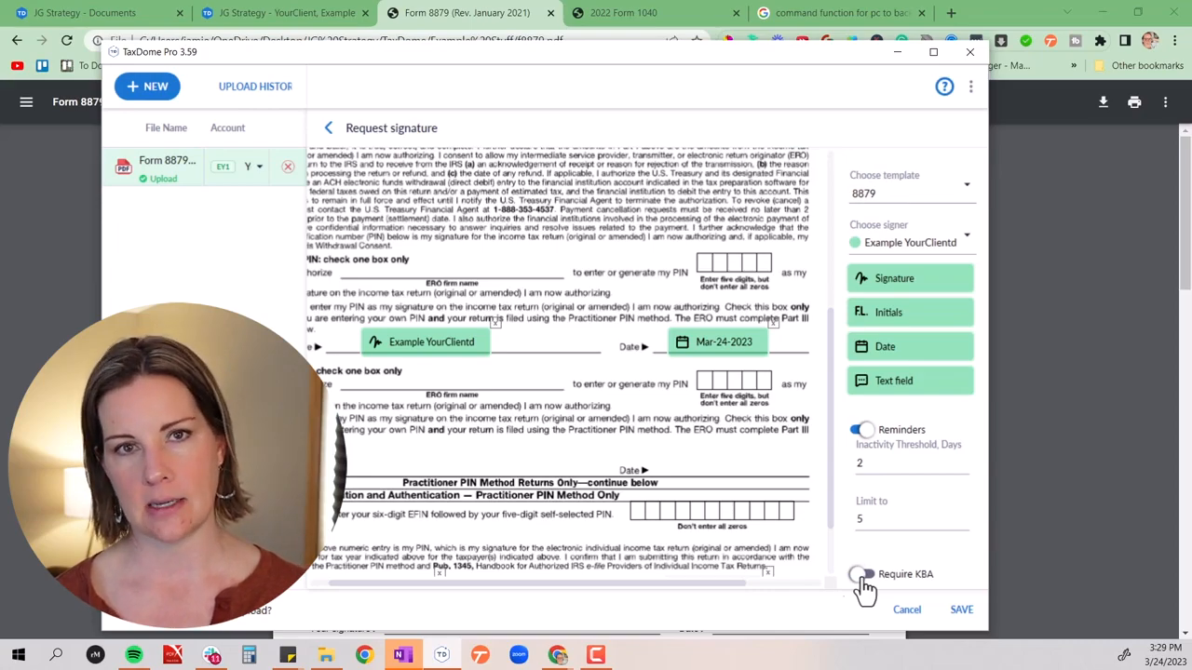
Save the signature request settings and upload the Form 8879 PDF to the client's shared folder
left_click(963, 617)
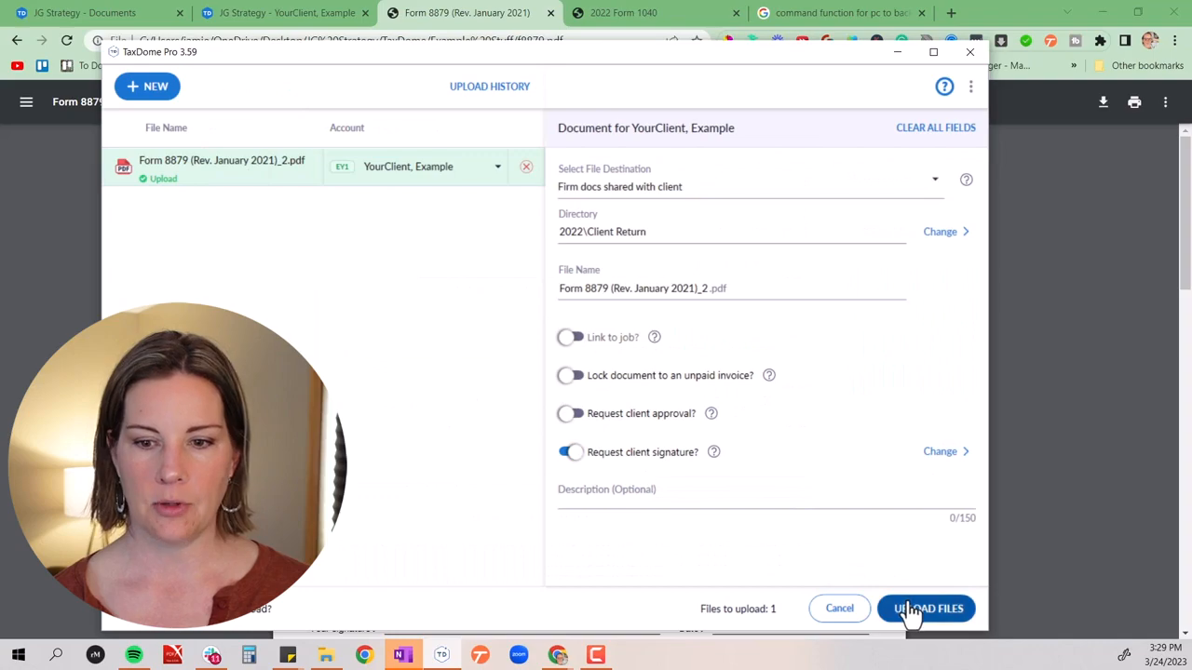
left_click(912, 613)
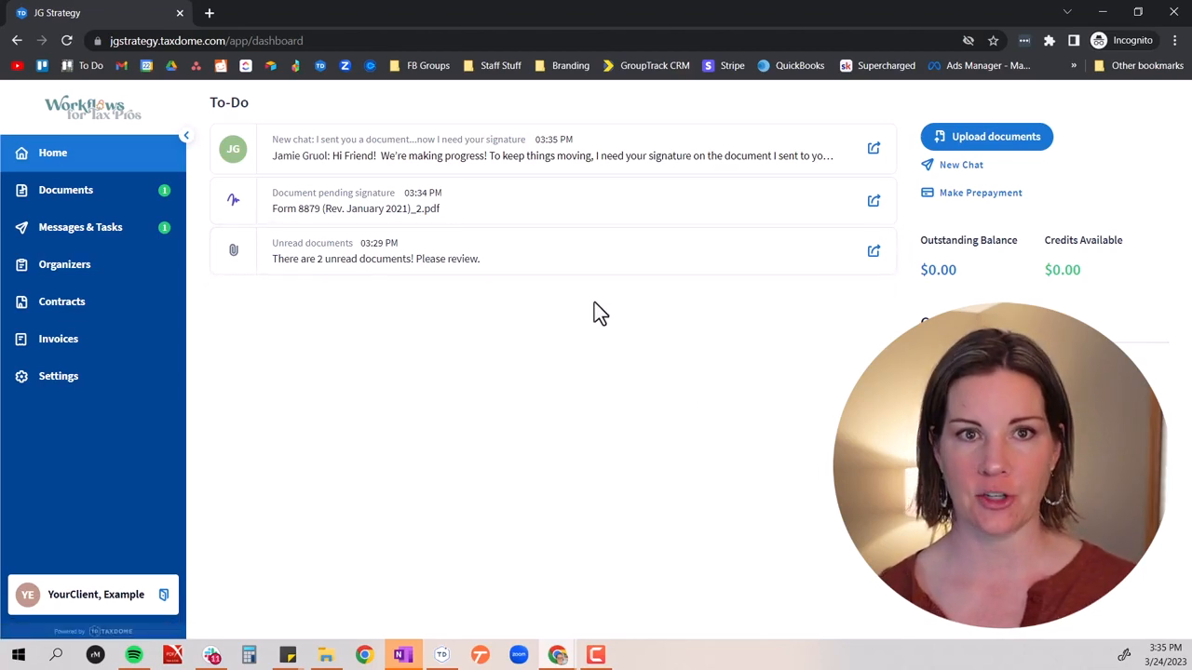
In the client portal, open the newest chat requesting a signature and highlight its BEFORE SIGNING paragraph
left_click(377, 160)
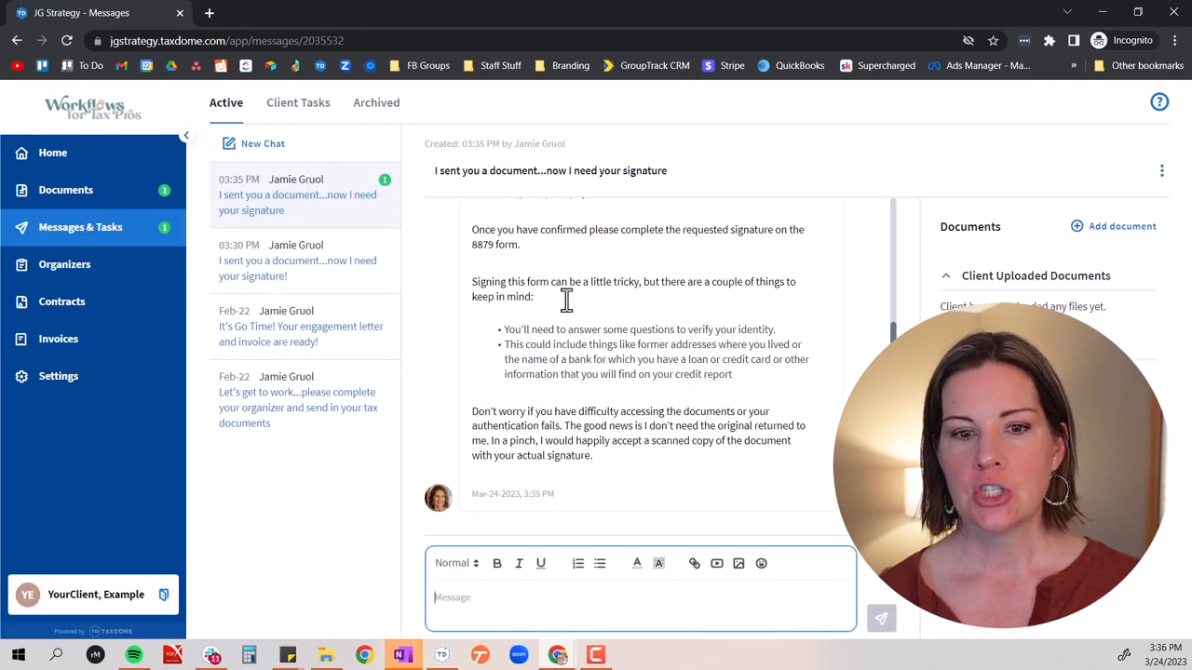
scroll(566, 301, "up", 3)
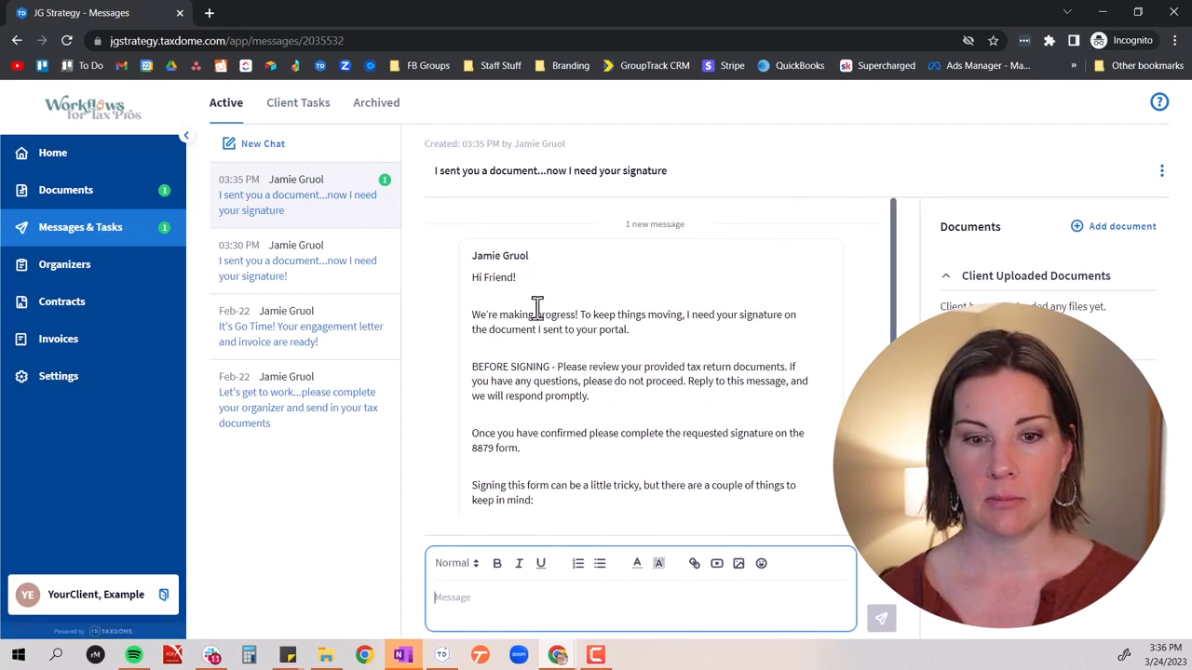
left_click_drag(471, 367, 611, 399)
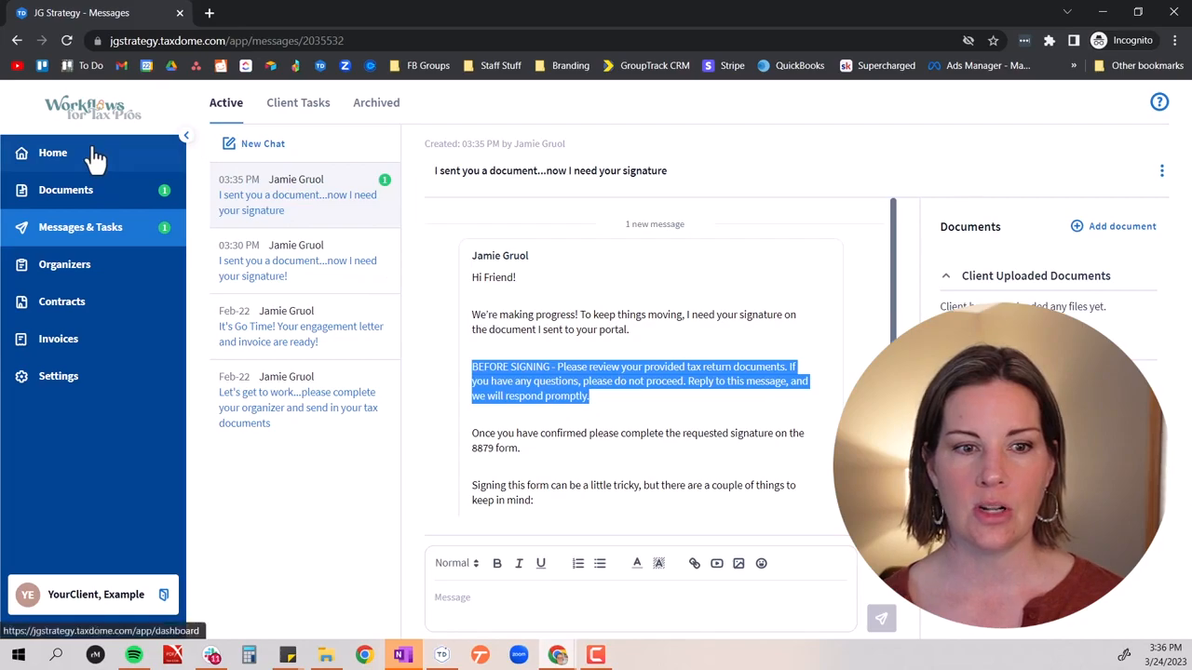
Open 2022 Form 1040.pdf from the client's unread documents for review
left_click(47, 157)
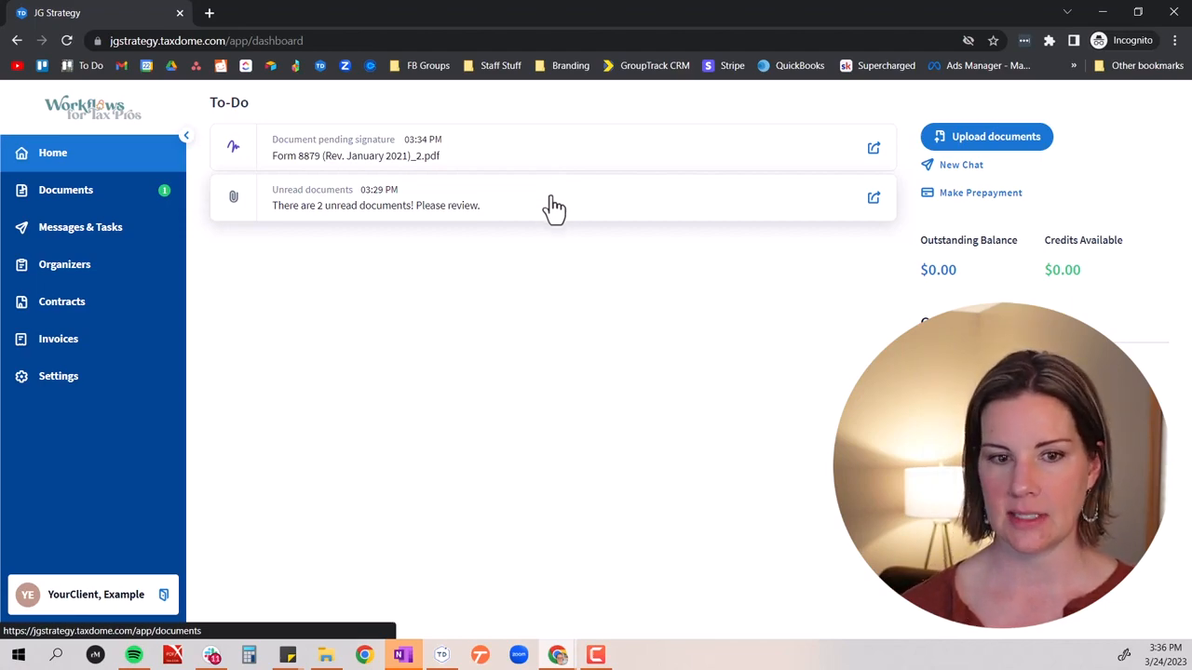
left_click(377, 212)
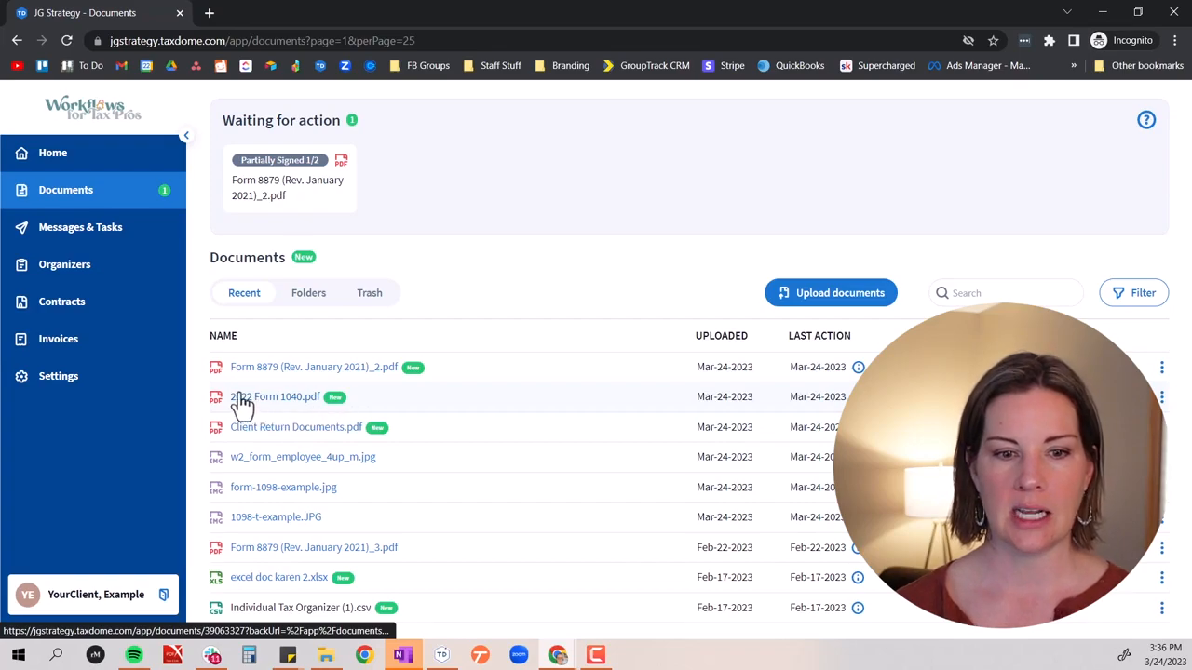
left_click(273, 400)
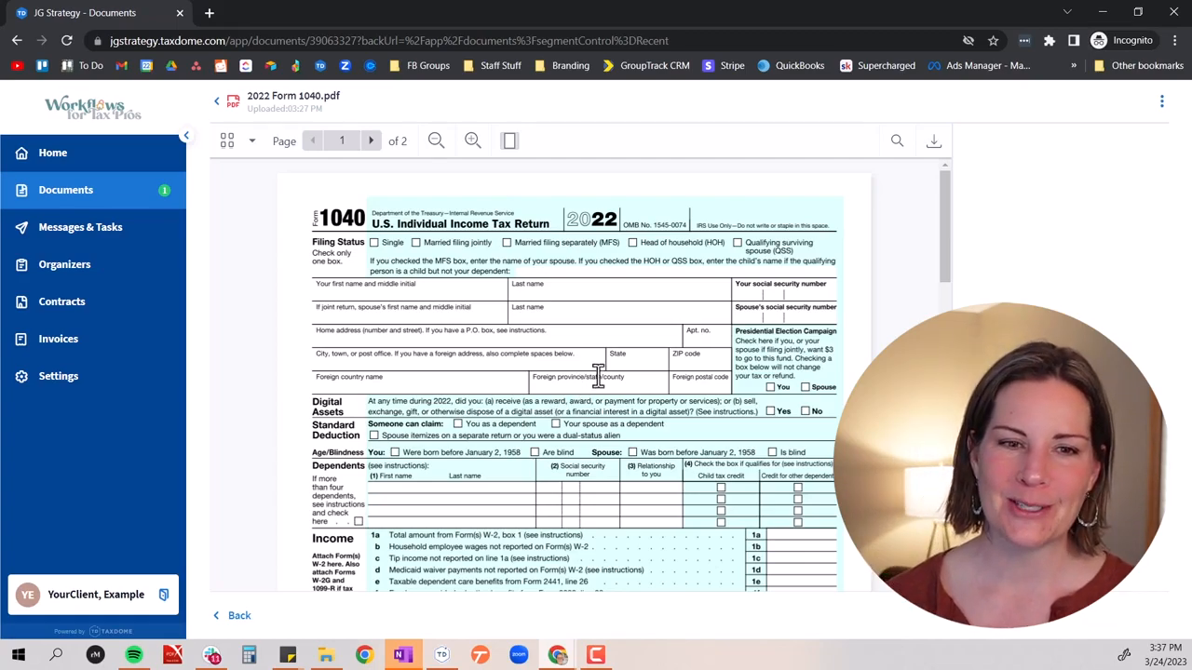
Sign the pending Form 8879 from the client's to-do list, using the typed signature with Insert everywhere enabled, and finish signing
left_click(118, 160)
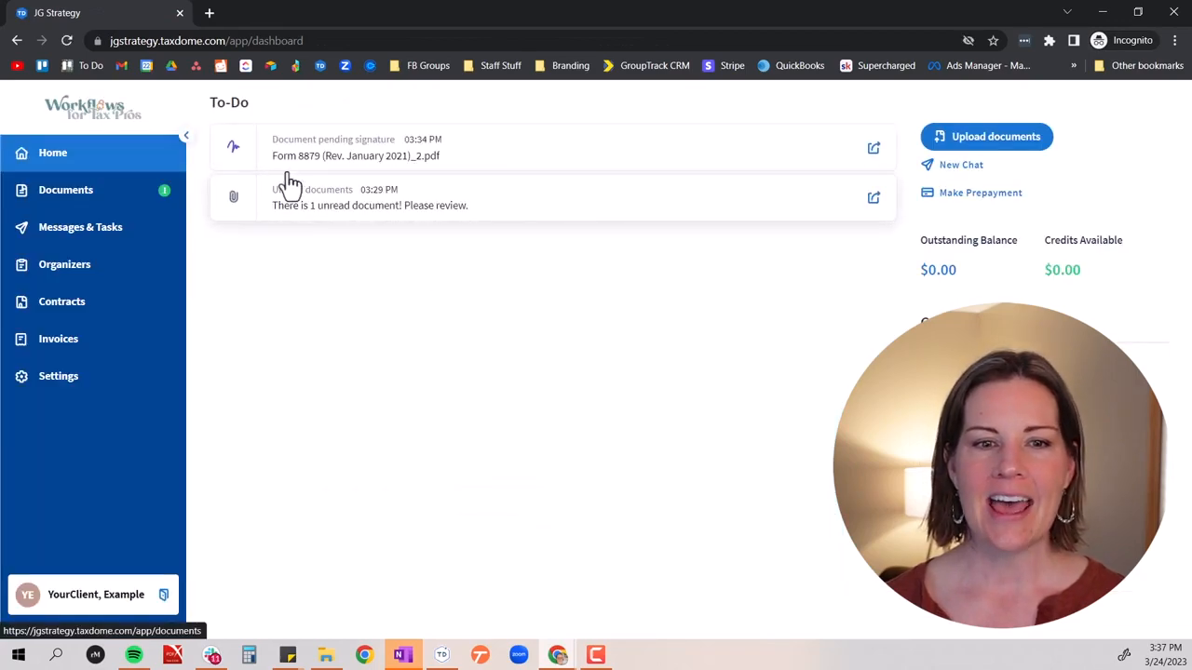
left_click(384, 167)
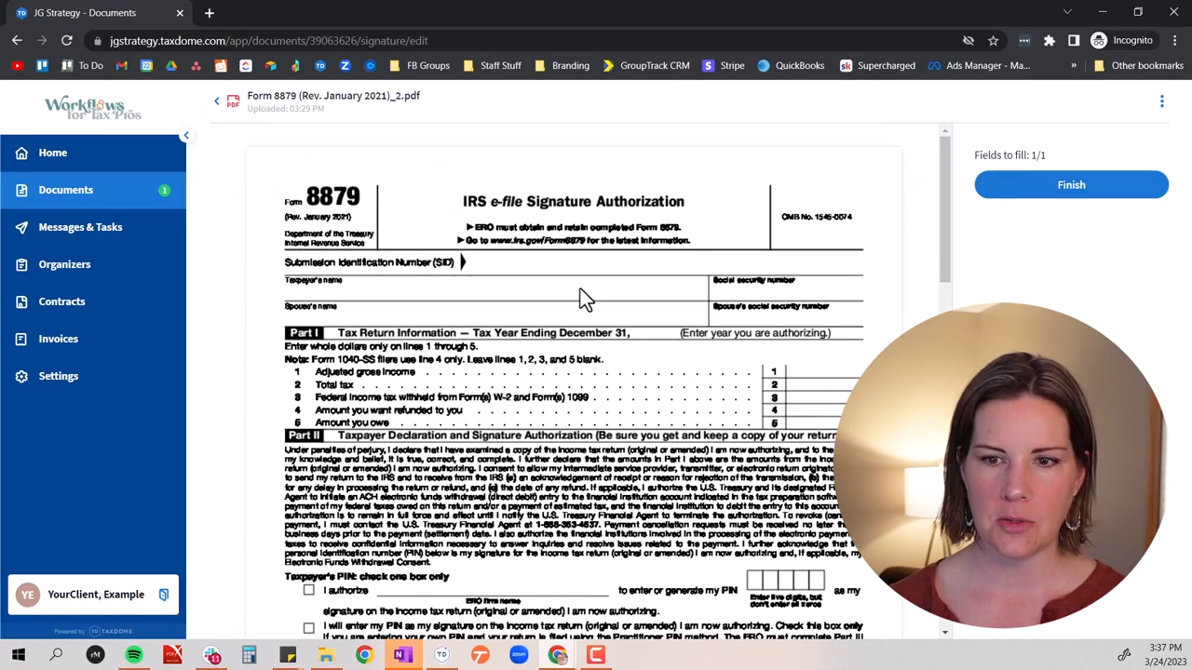
scroll(512, 335, "down", 5)
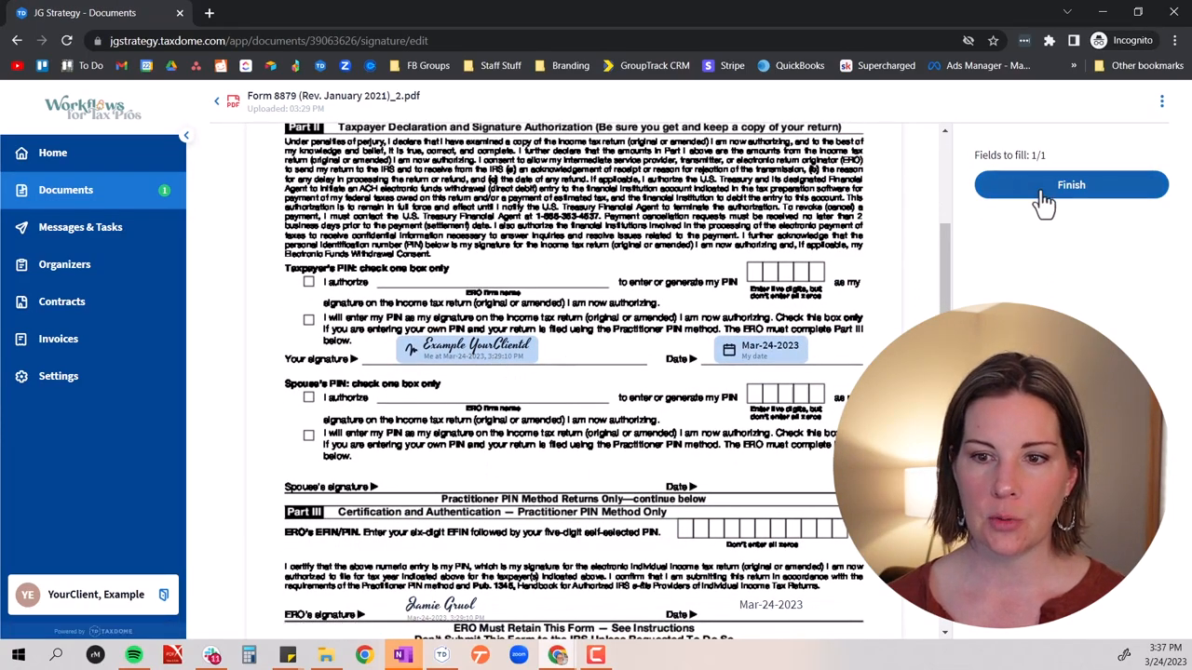
left_click(471, 357)
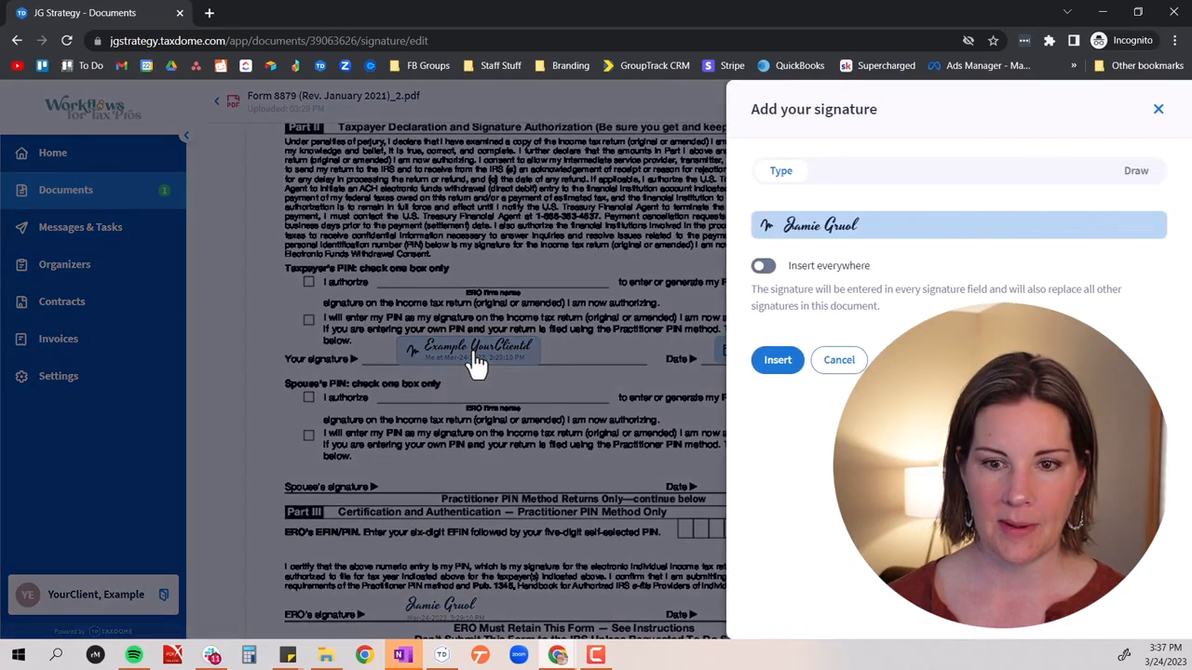
left_click(763, 267)
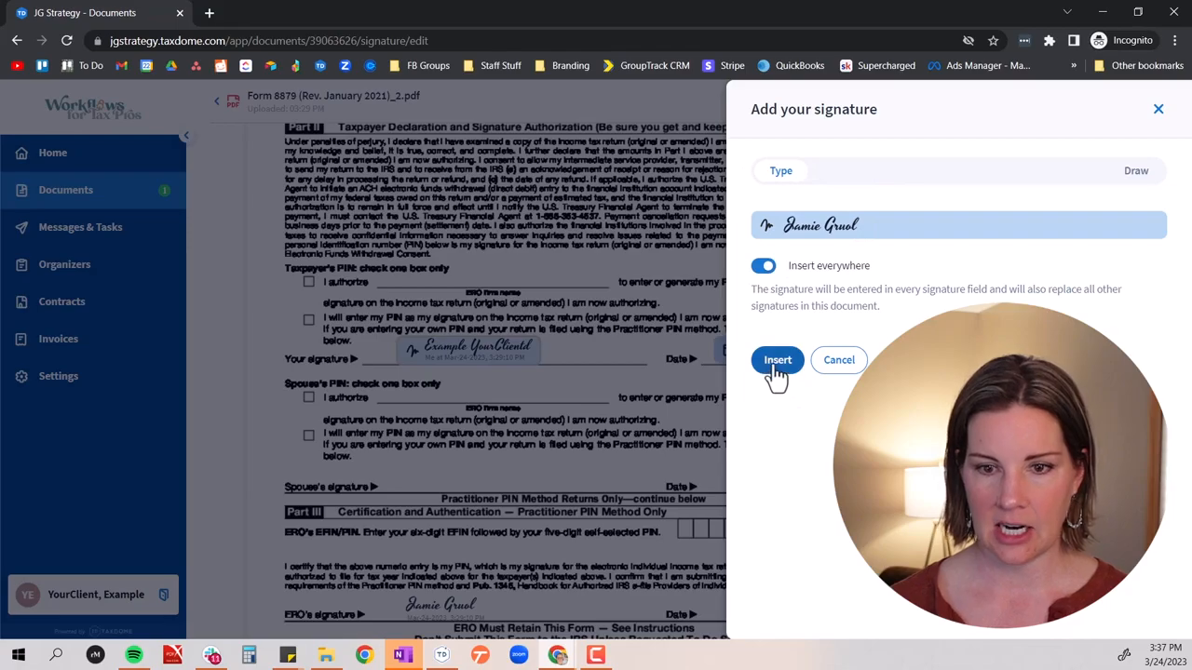
left_click(777, 363)
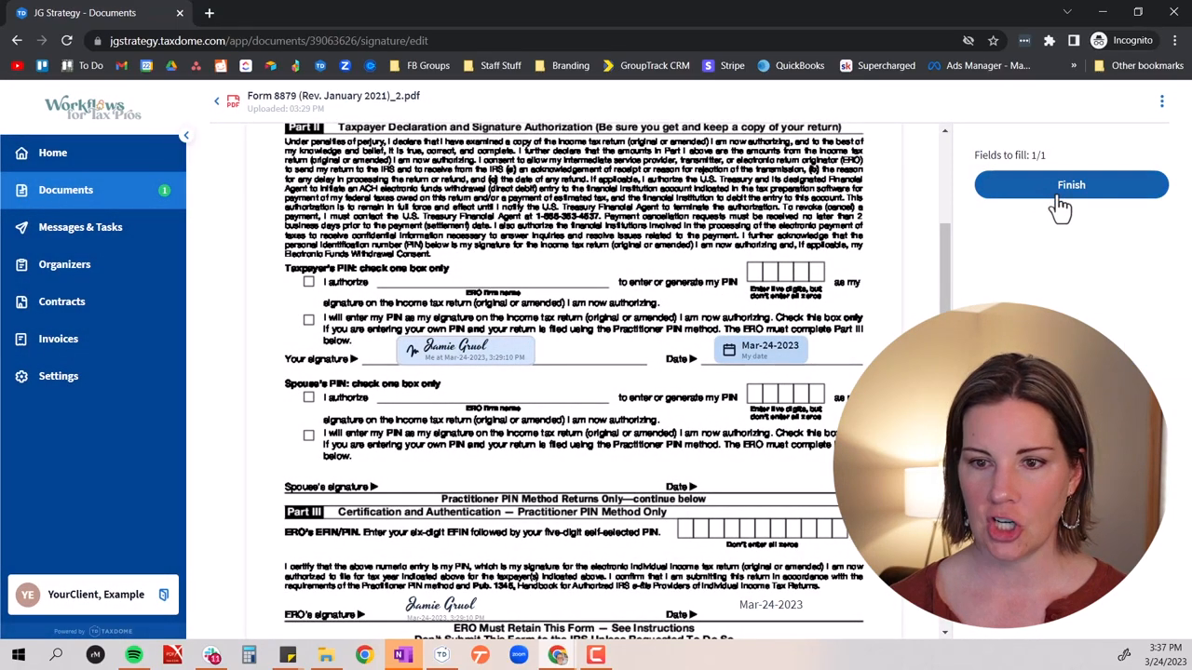
left_click(1062, 190)
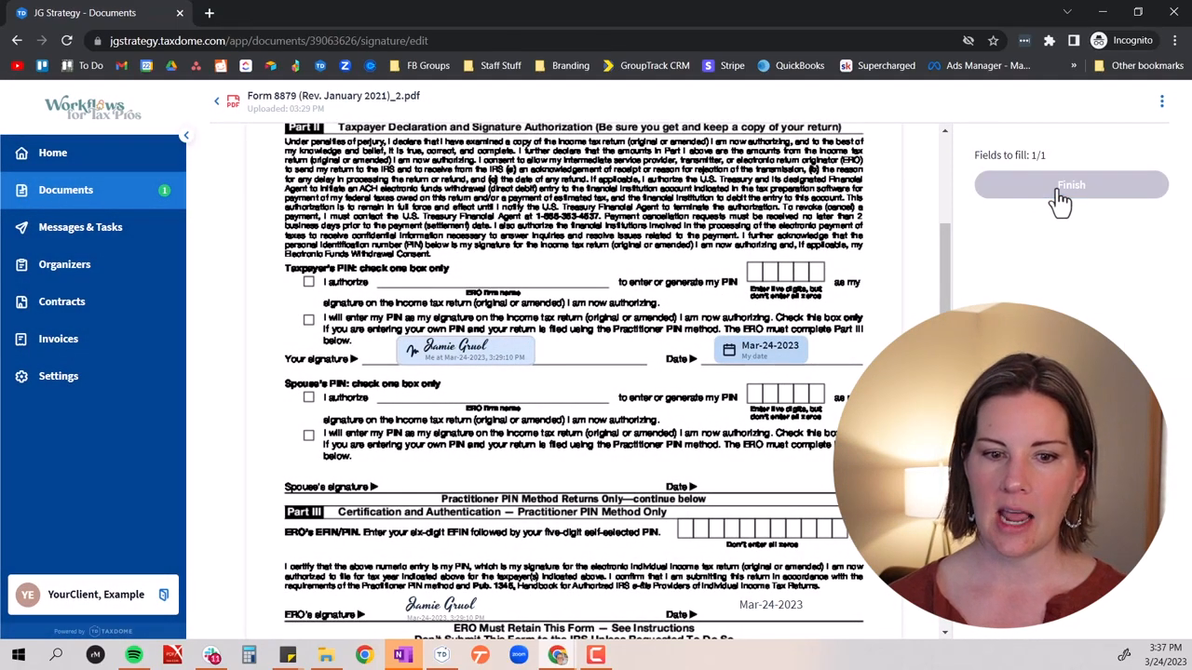